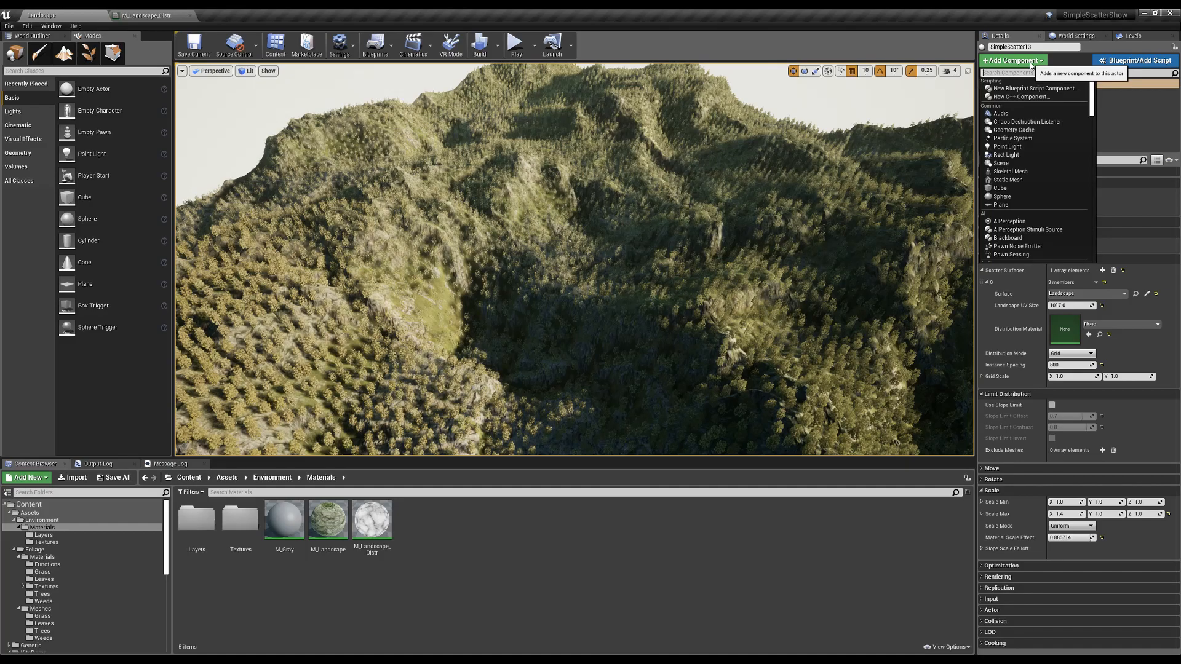
Add a Simple Scatter Spline component to the SimpleScatter13 actor
type("sim")
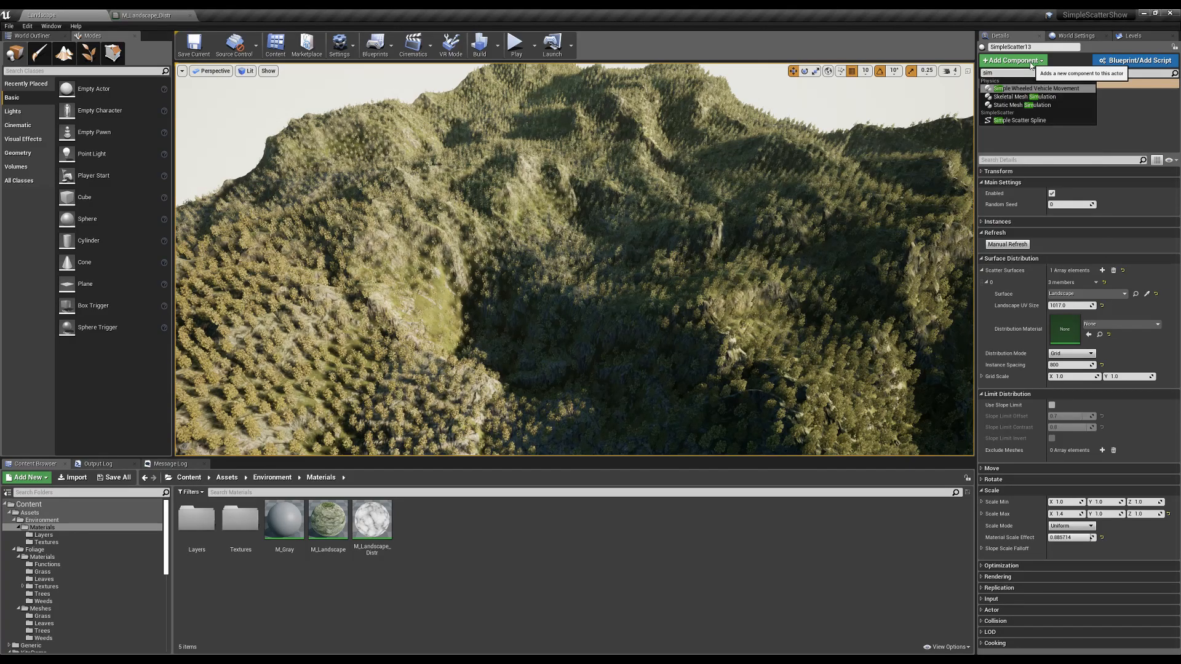
key("Down")
key("Down")
key("Down")
key("Return")
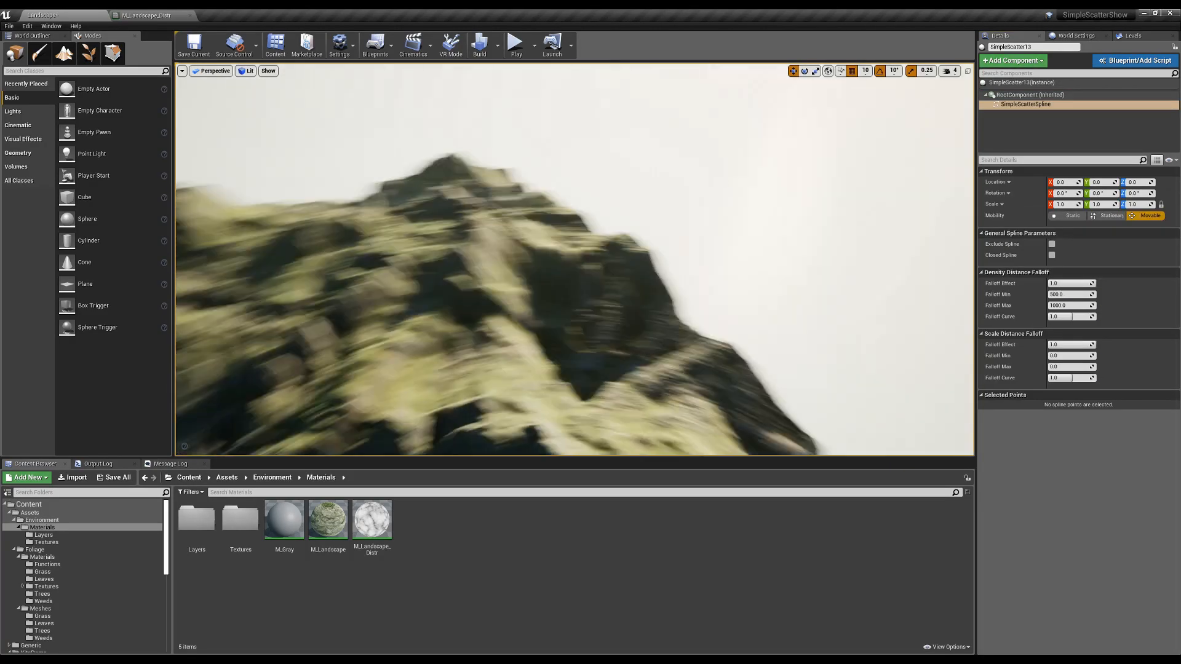
Select the SimpleScatter13 actor from the level's actor list and bring its trees on the mountain ridge into view
mouse_move(575, 260)
right_mouse_down()
mouse_move(492, 289)
mouse_move(456, 320)
mouse_move(579, 260)
right_mouse_up()
double_click(1032, 104)
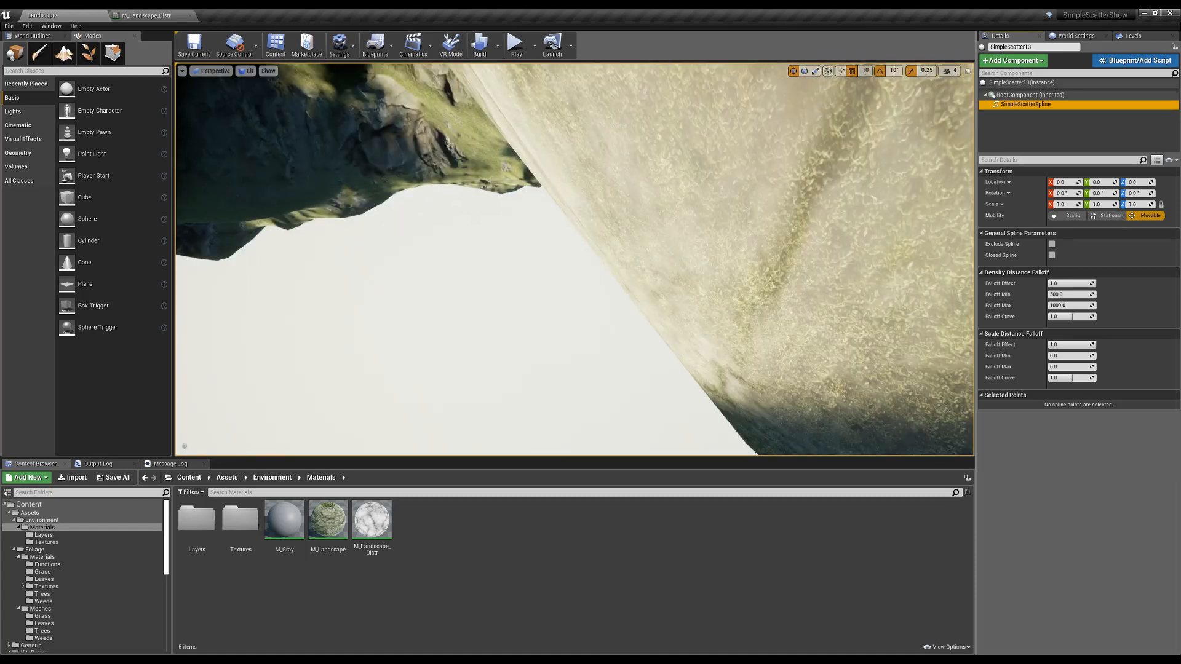
right_click_drag(560, 334, 561, 334)
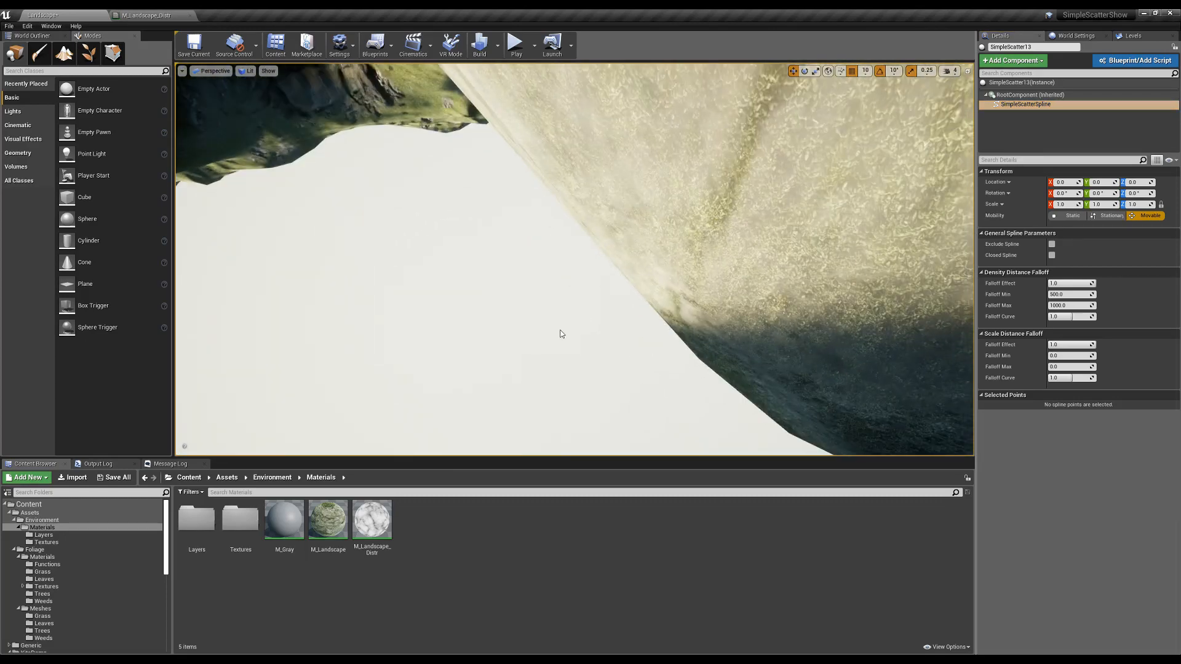
left_click(571, 304)
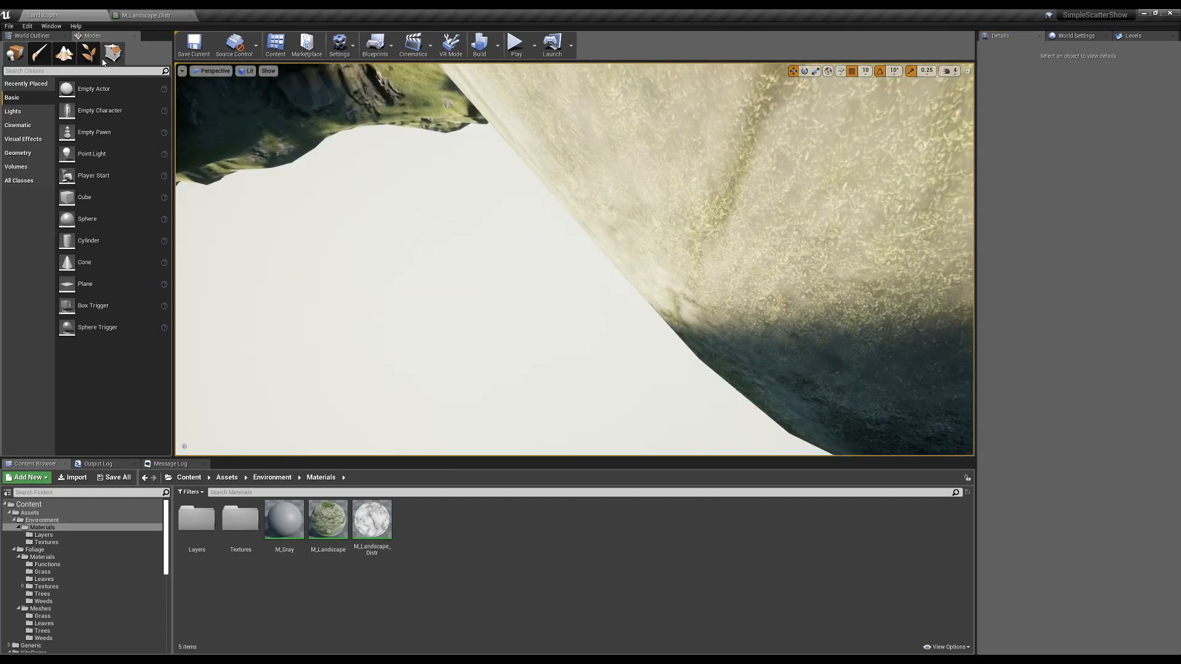
left_click(60, 38)
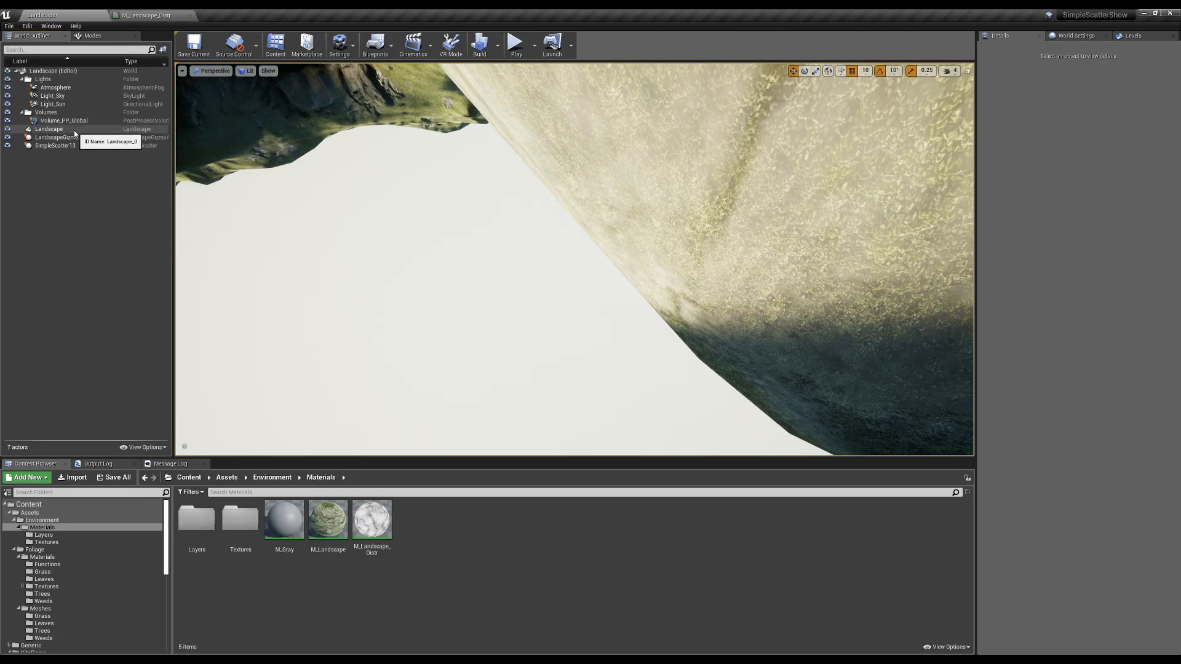
double_click(56, 145)
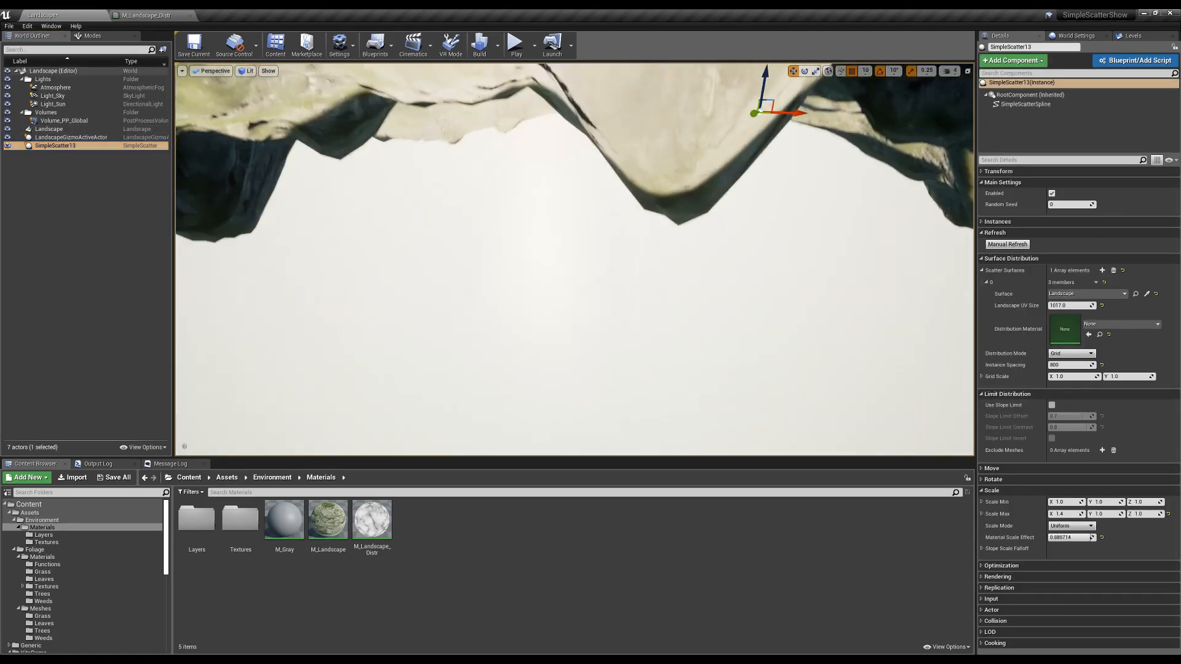
right_click_drag(521, 194, 566, 240)
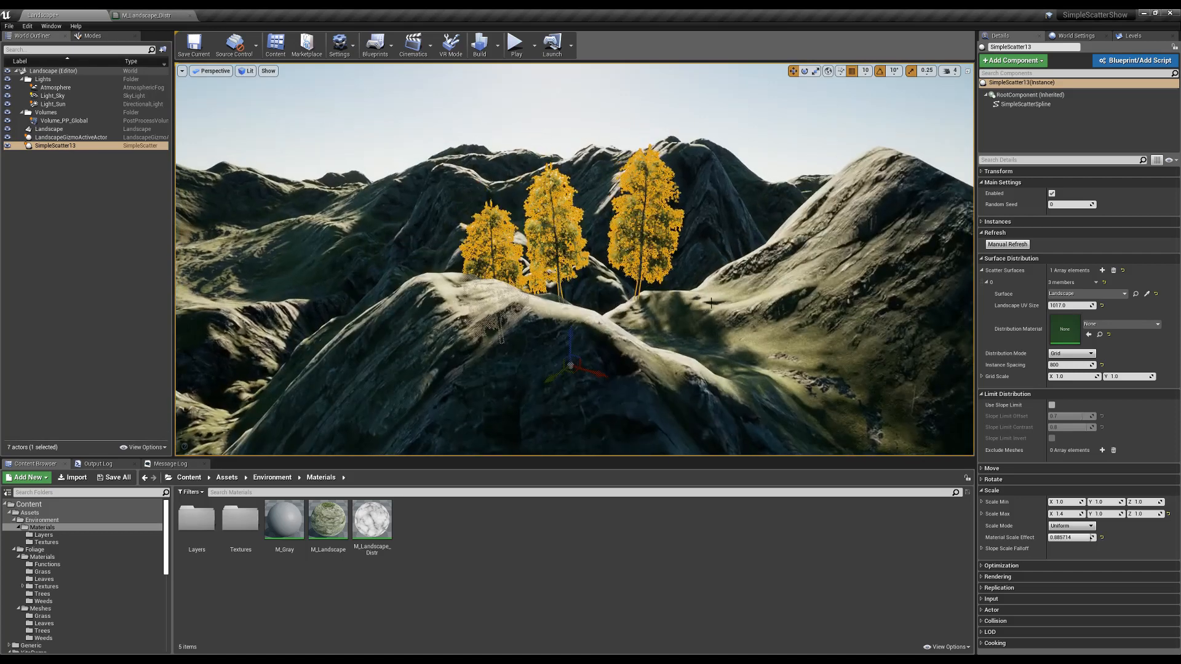
Select the scatter spline's end point and move it across the mountains so the trees follow a long straight line
double_click(1025, 104)
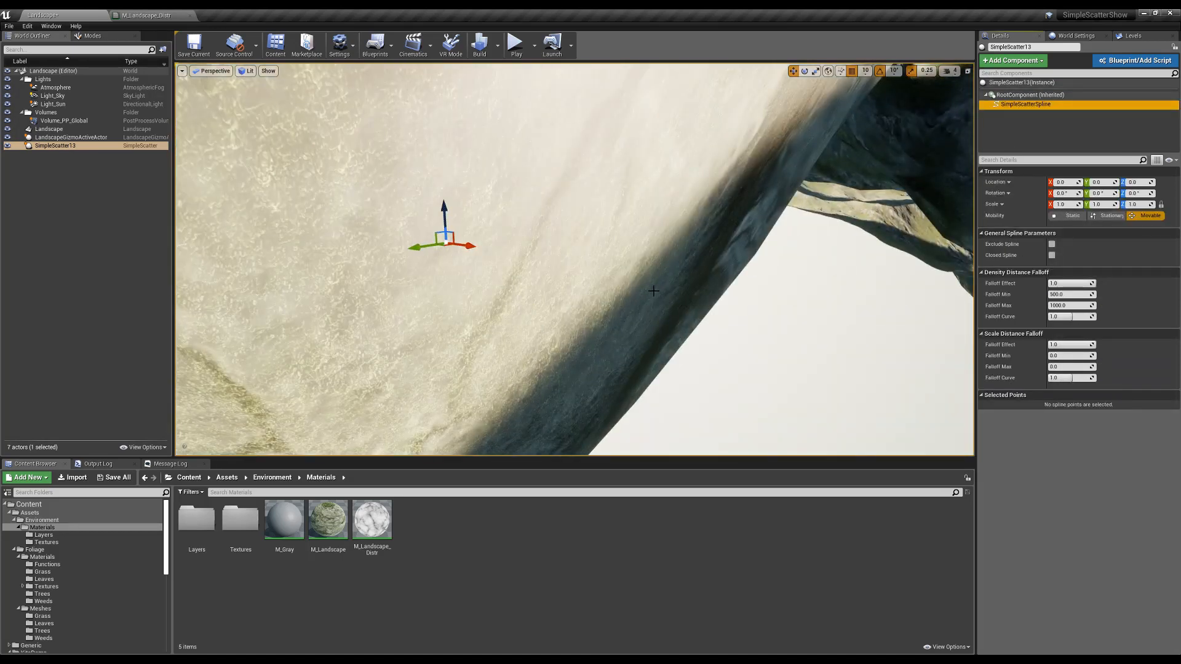
left_click(742, 324)
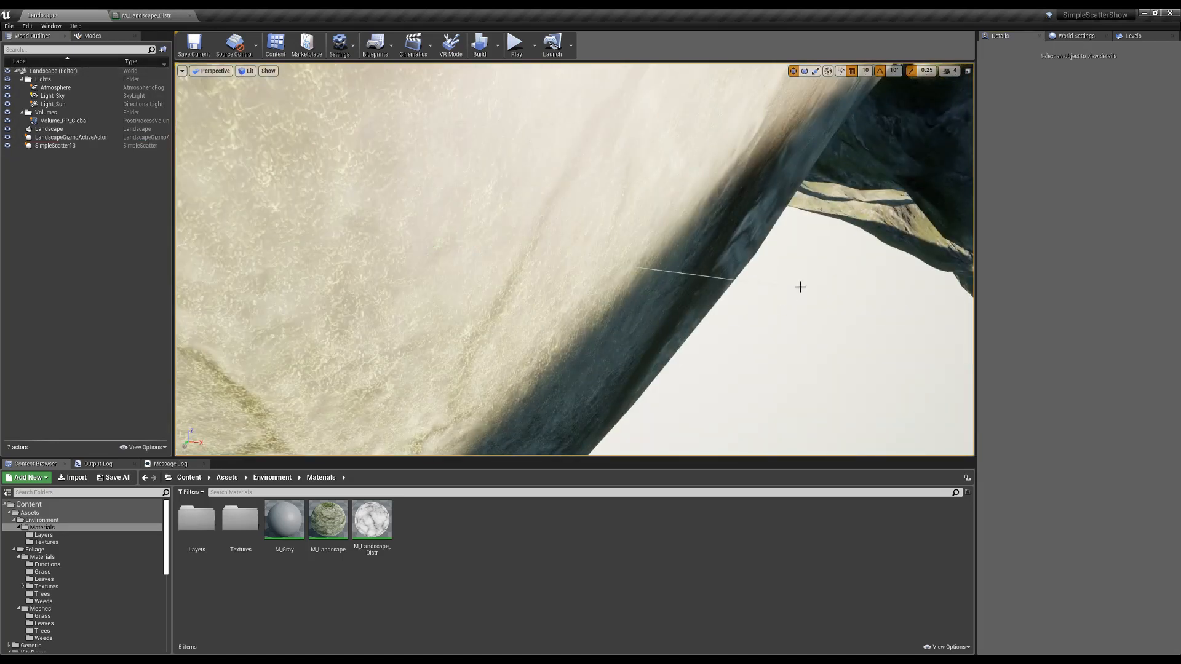
left_click(800, 288)
key("f")
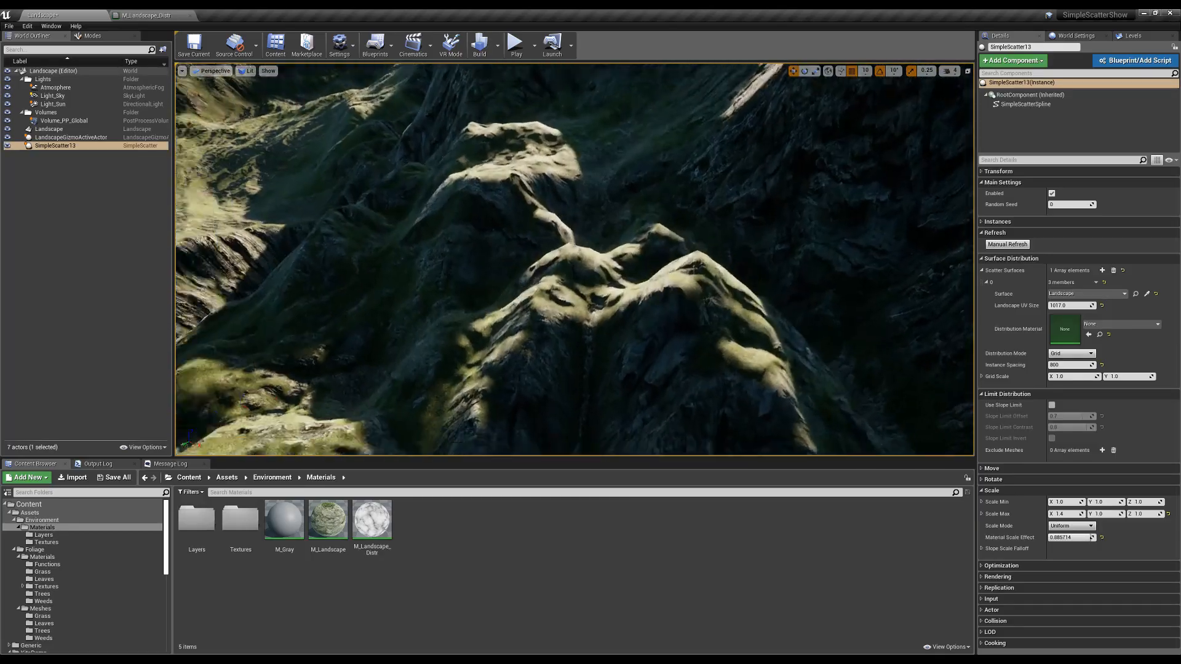
right_click_drag(800, 288, 661, 317)
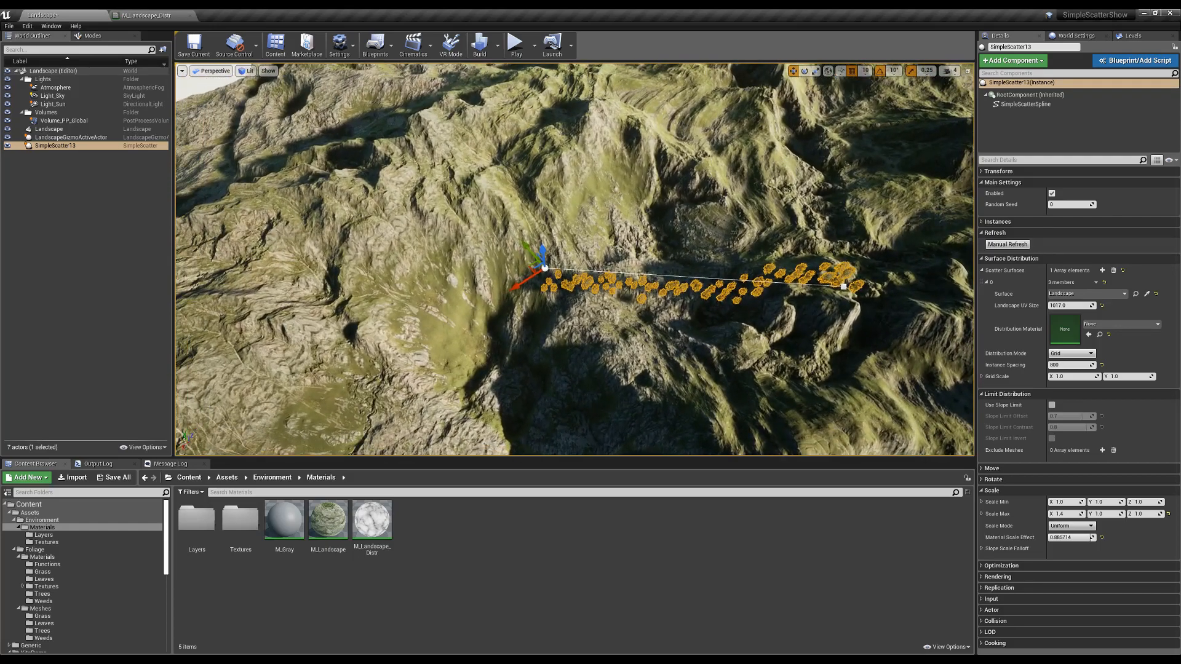
right_click_drag(661, 316, 514, 344)
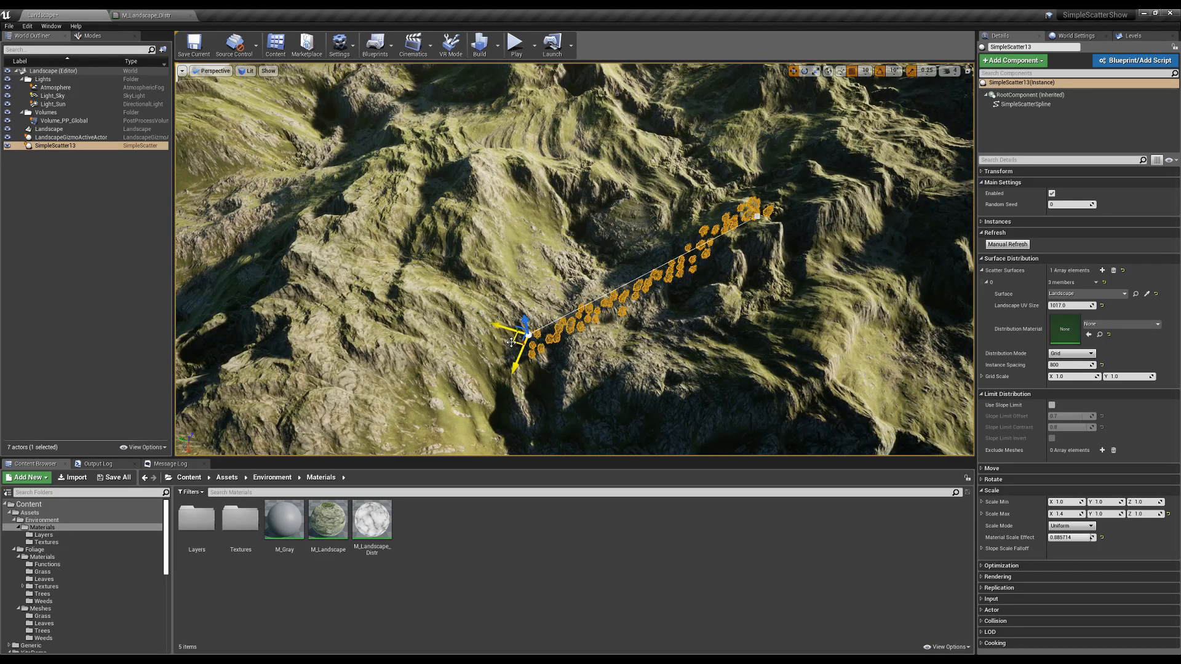
Extend the scatter spline with four more points, forming an arc across the mountain slopes
right_click_drag(514, 345, 585, 337)
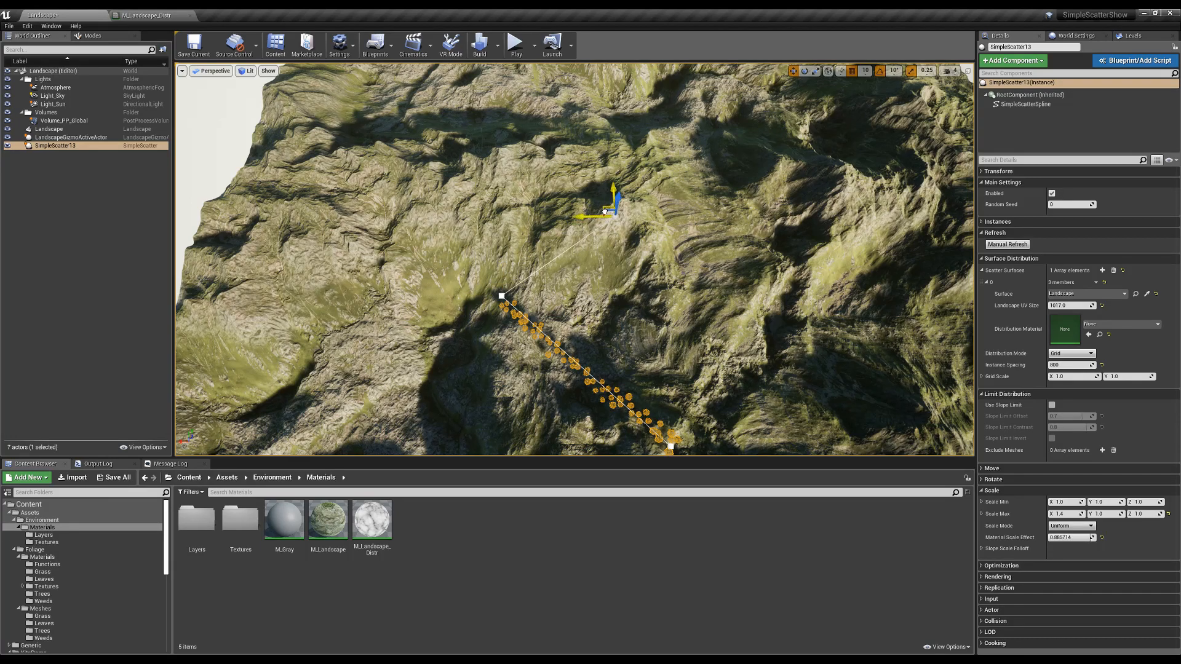
left_click_drag(604, 212, 613, 202)
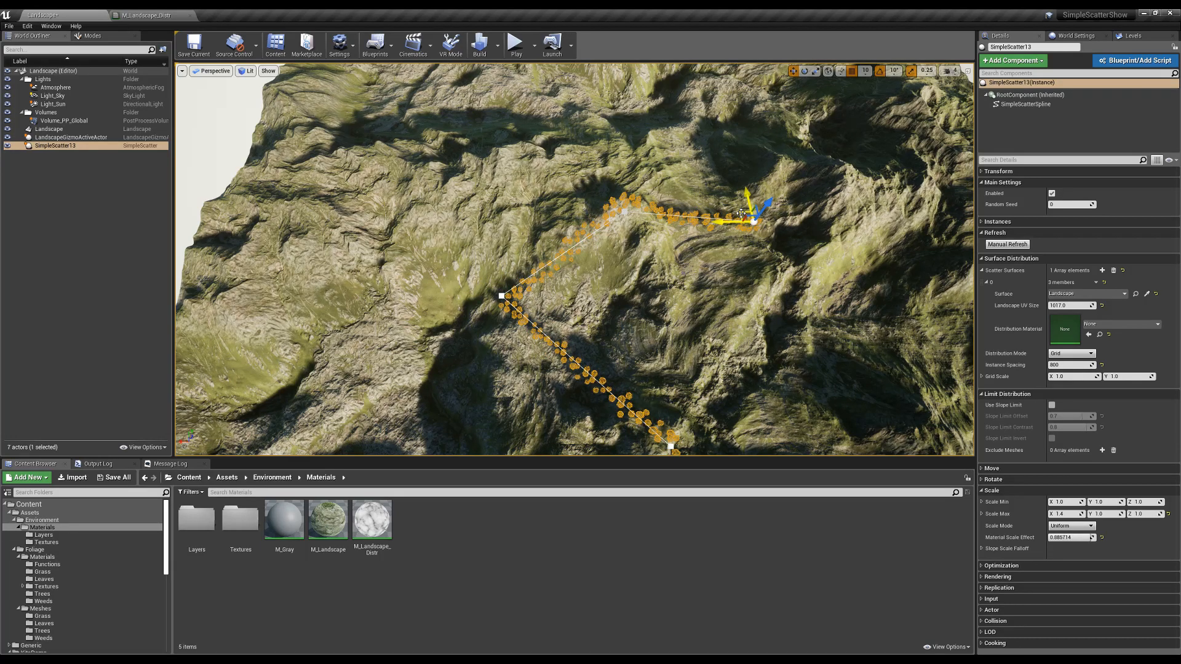
left_click_drag(873, 249, 876, 265)
right_click_drag(876, 265, 750, 178)
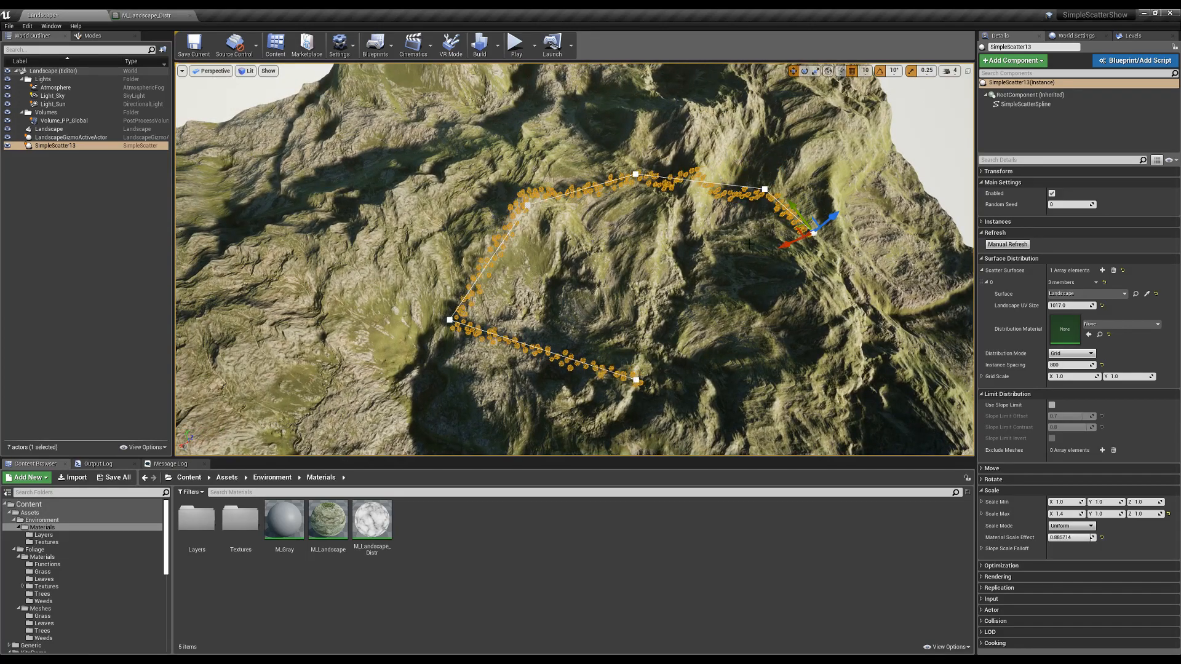
right_click_drag(749, 244, 980, 266)
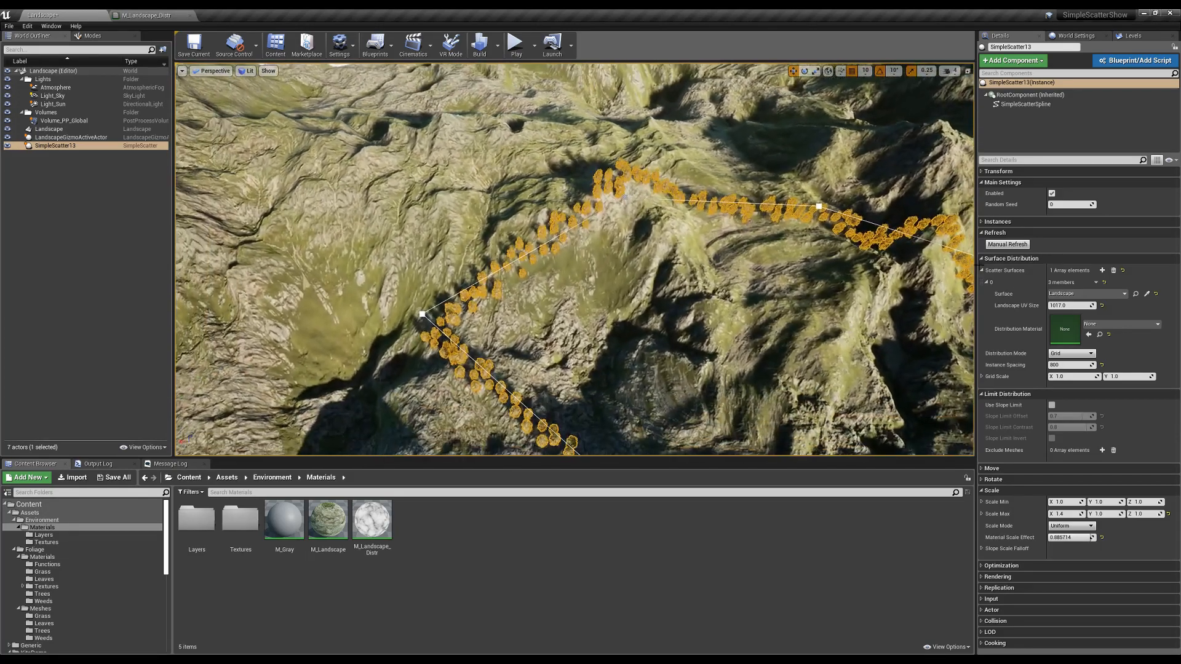
Set the scatter spline's density distance Falloff Max to 10000
left_click(1022, 106)
right_click_drag(861, 173, 865, 197)
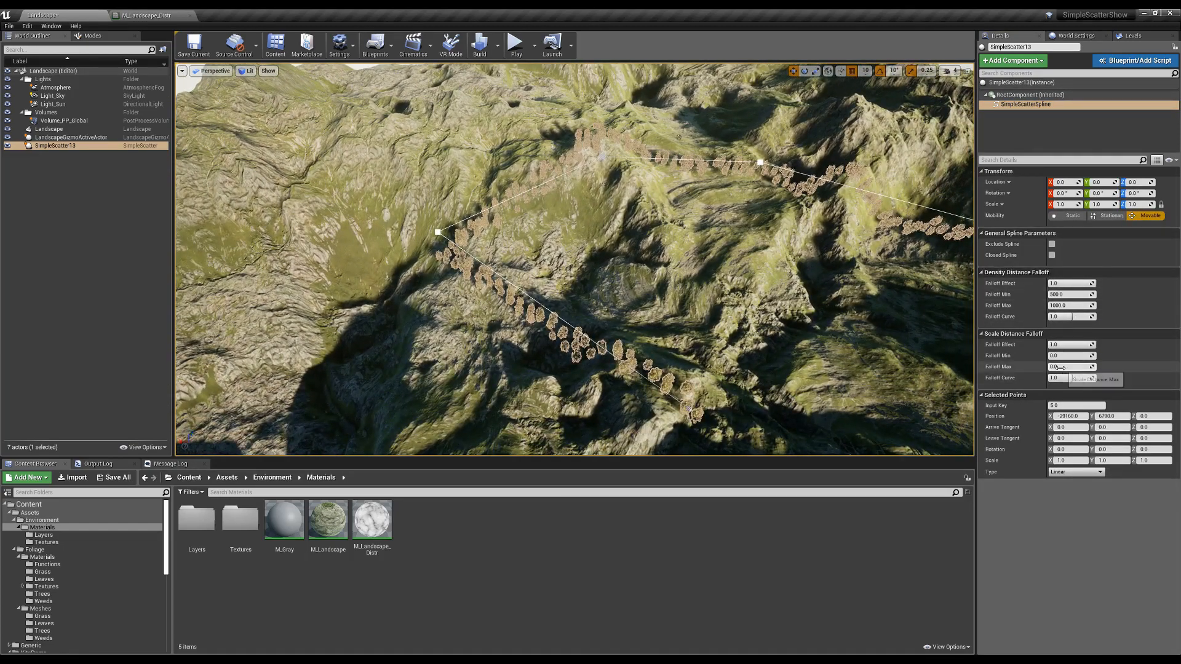
left_click_drag(862, 271, 800, 269, "alt")
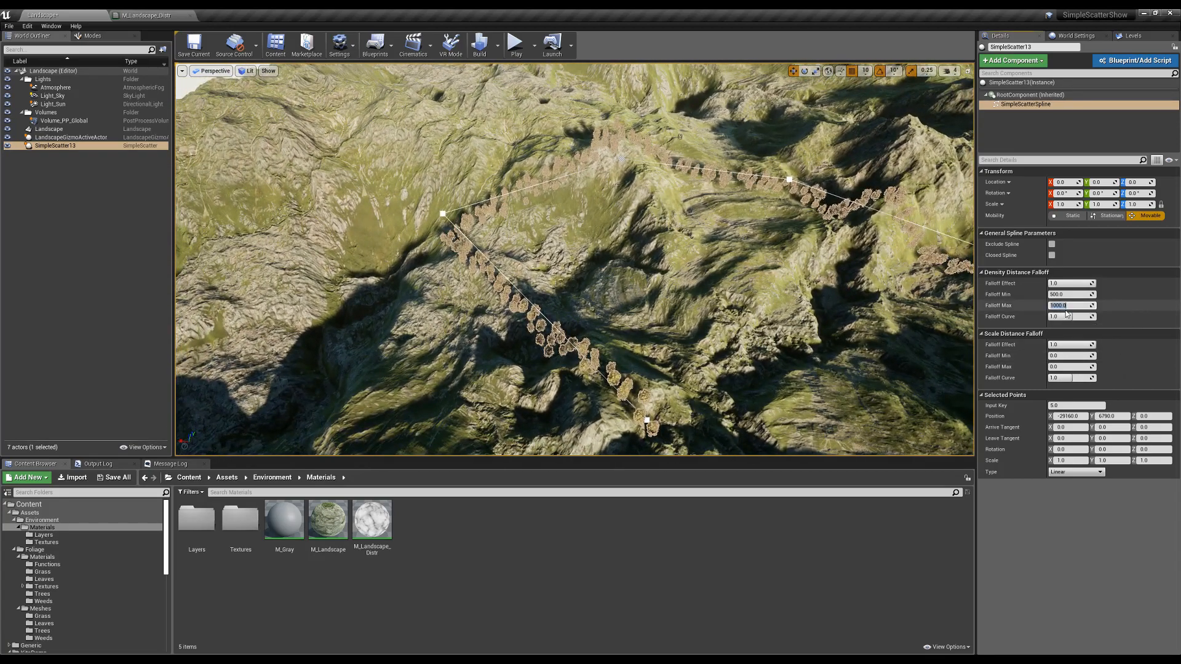
type("0")
key("Return")
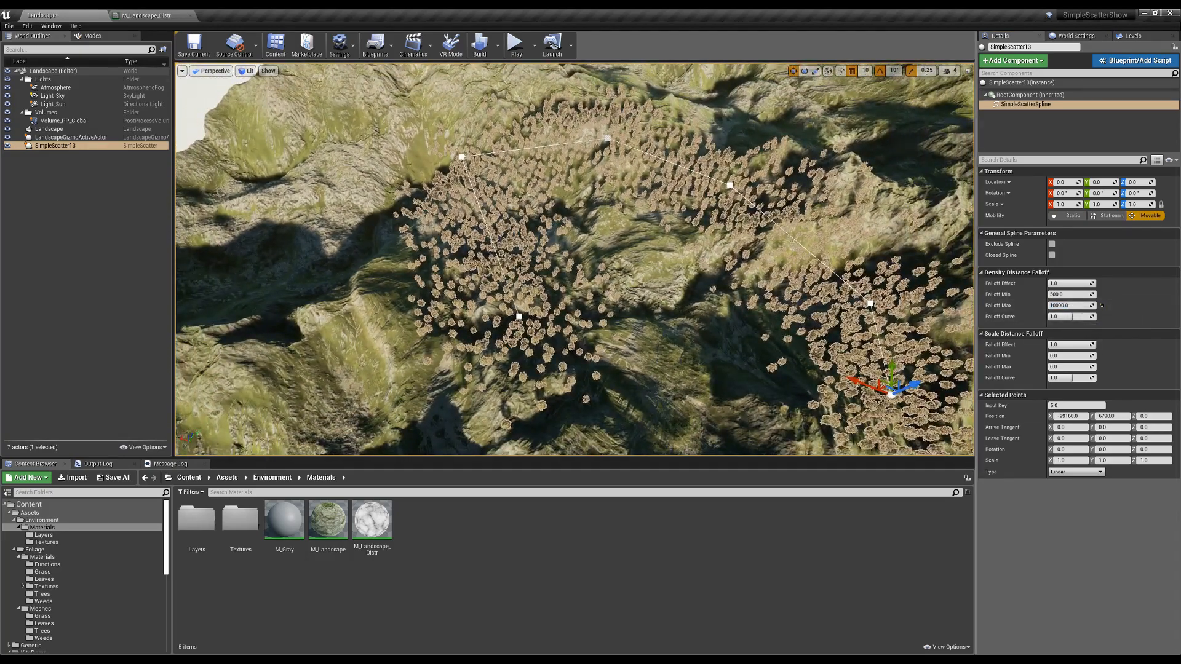
Try density distance Falloff Min values of 5000 and 0 on the scatter spline
left_click(1063, 295)
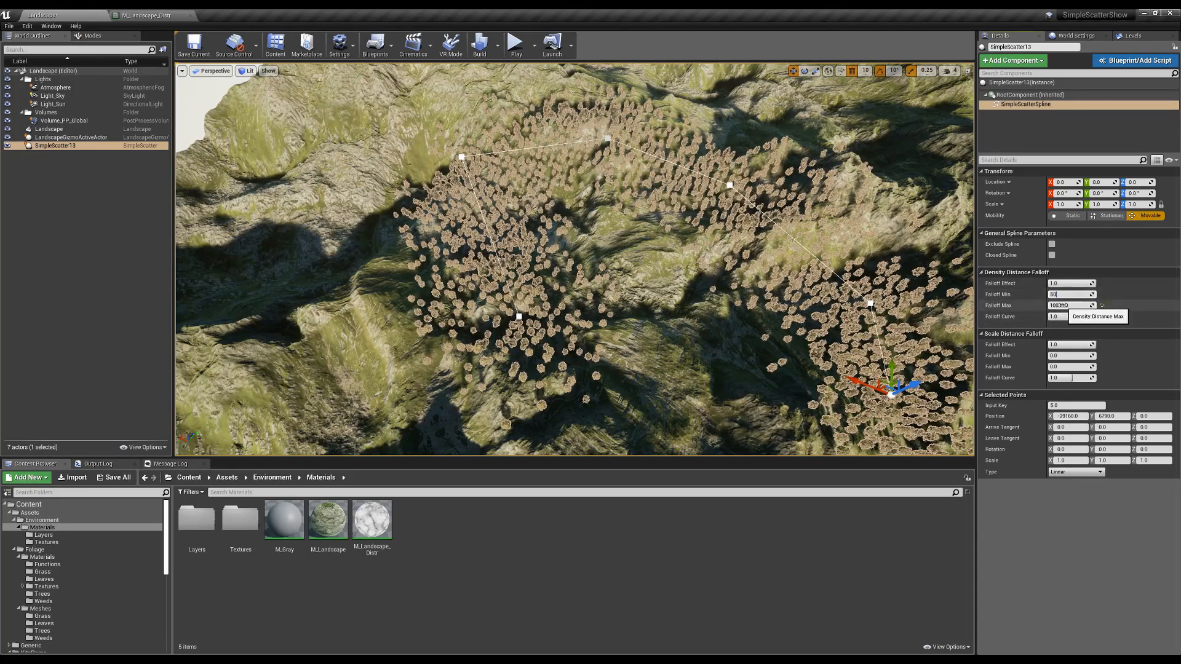
type("5000")
key("Return")
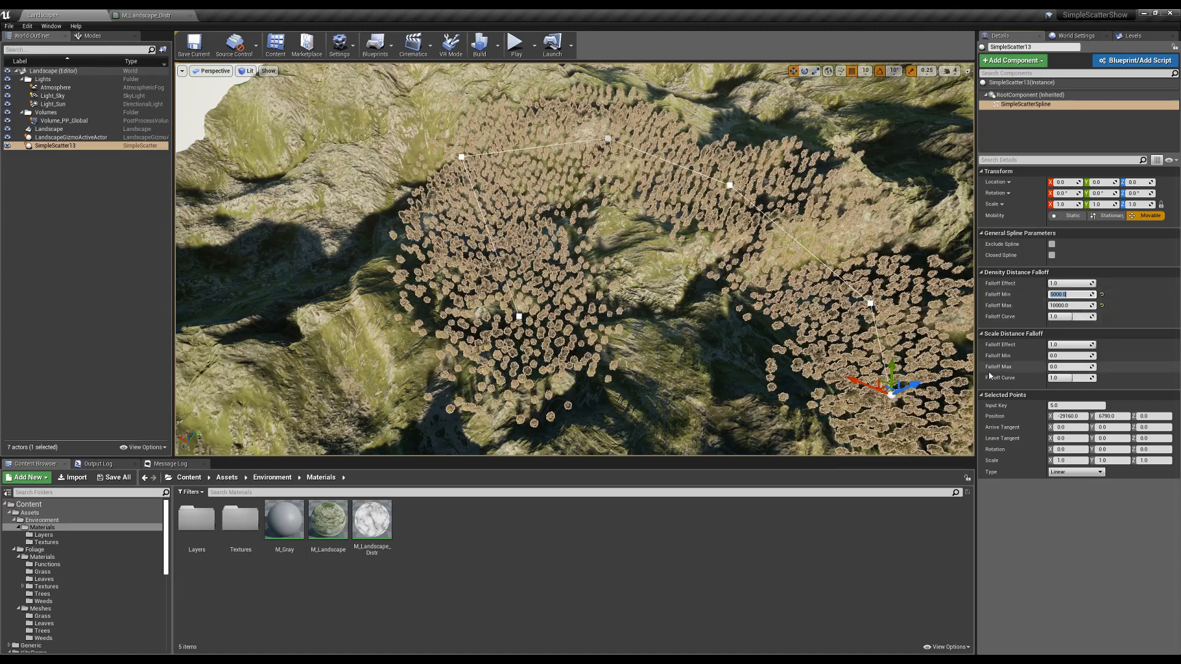
type("0")
key("Return")
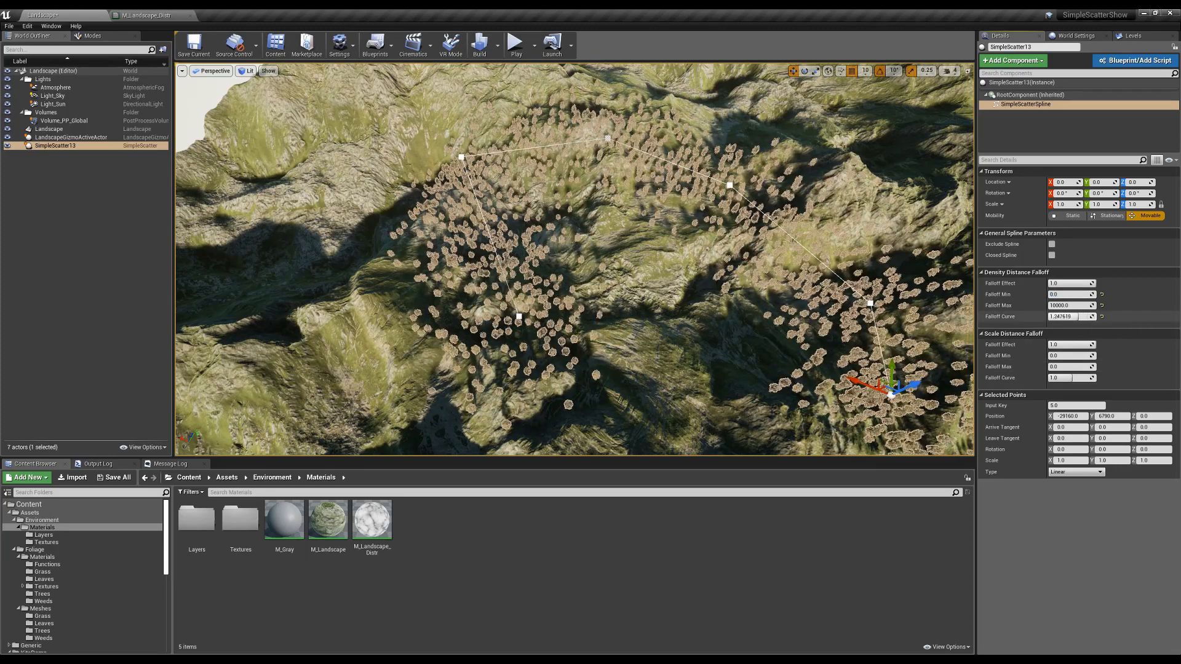
Try density Falloff Curve values of 0.2 and about 1.48, and reset the curve to its default
left_click_drag(1056, 317, 1055, 317)
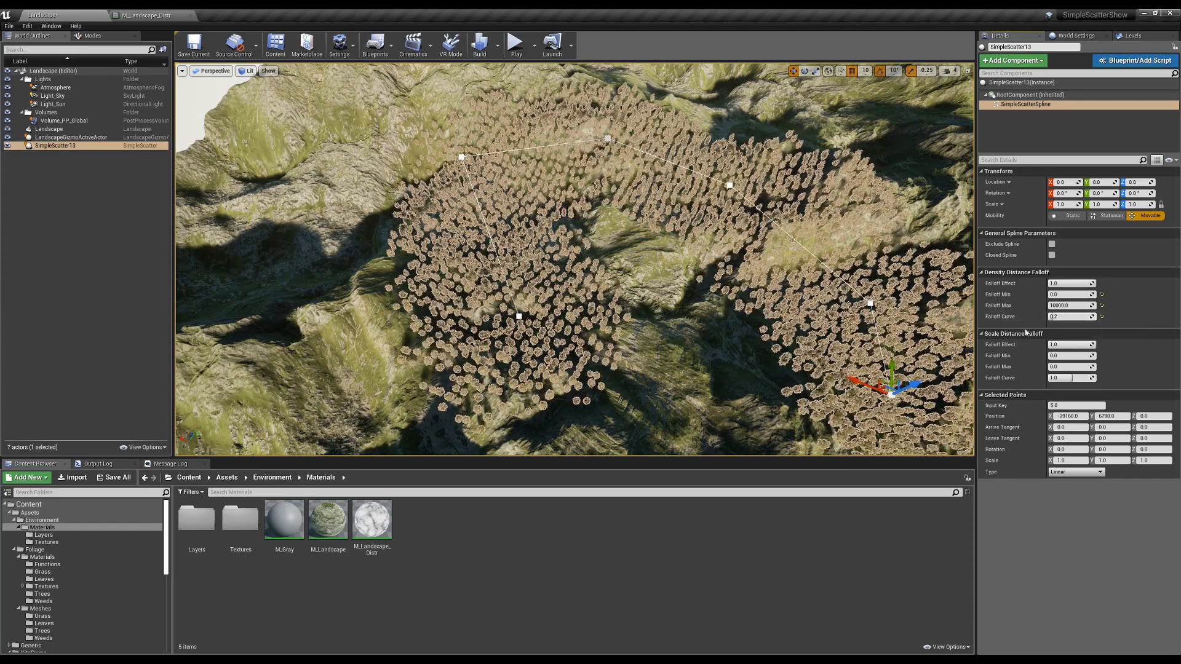
left_click_drag(1070, 316, 1073, 316)
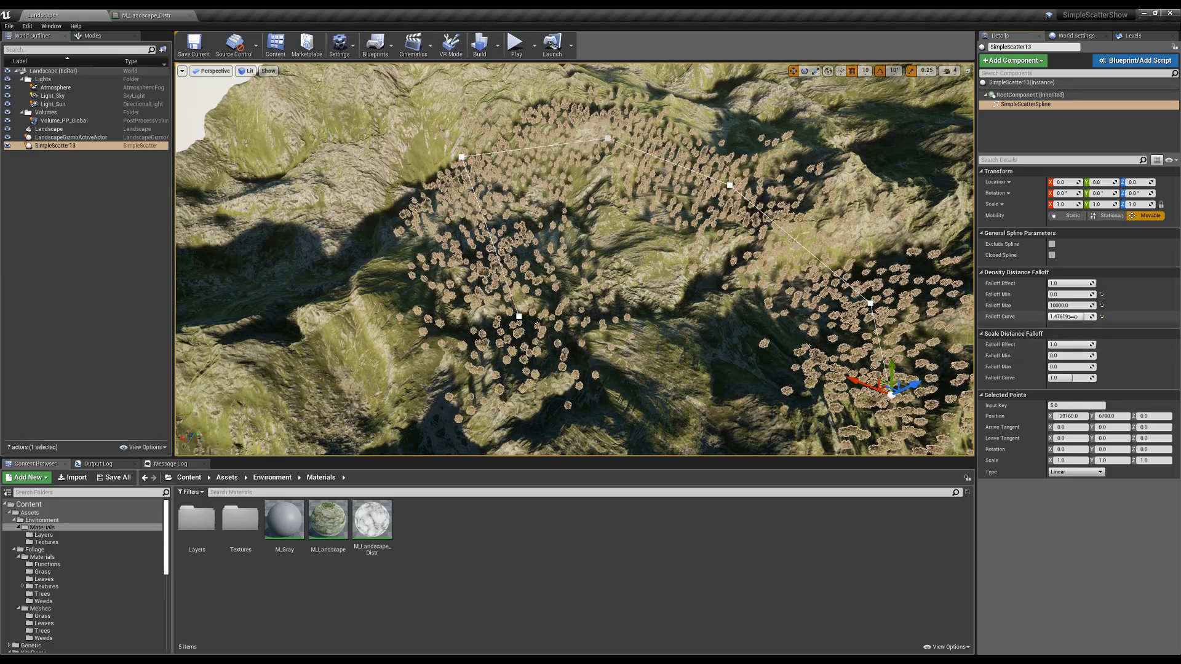
left_click(1102, 316)
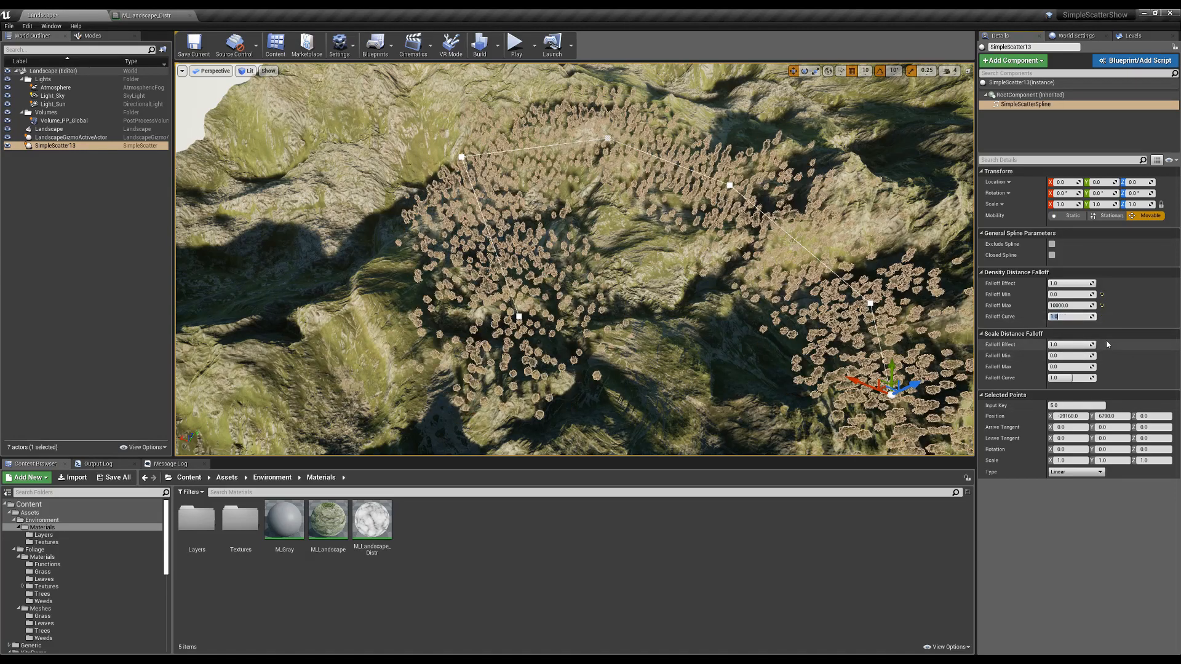
Set the scatter spline's density distance Falloff Min to 10000
left_click(1070, 294)
type("200")
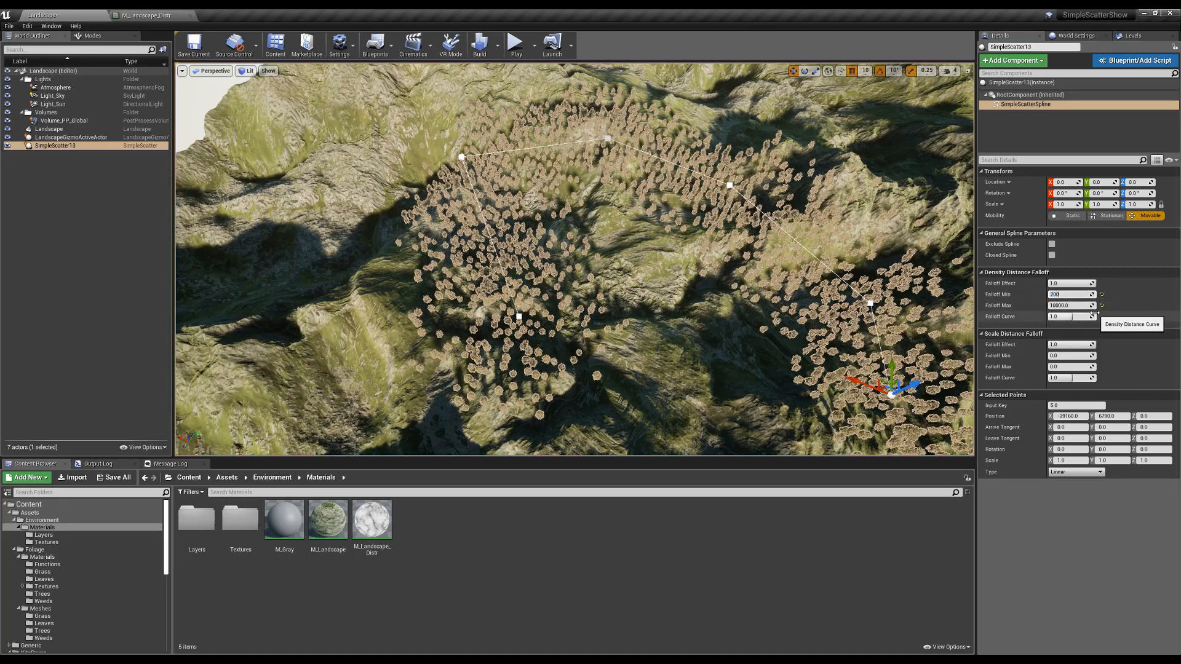
type("00")
type("10")
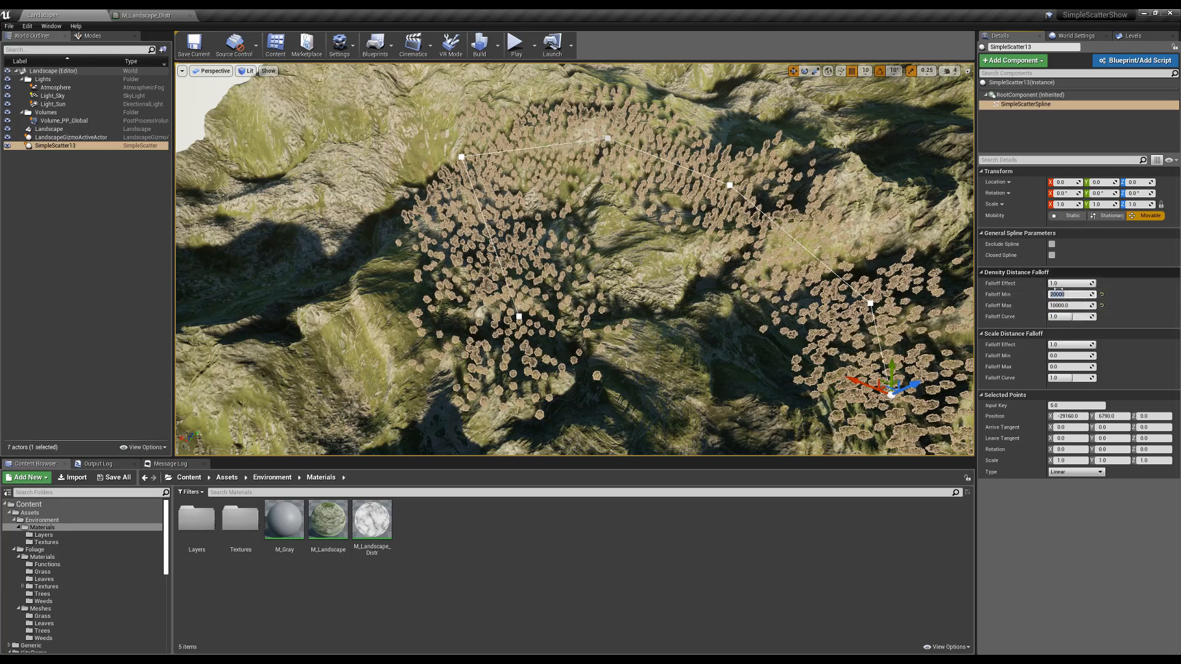
key("Return")
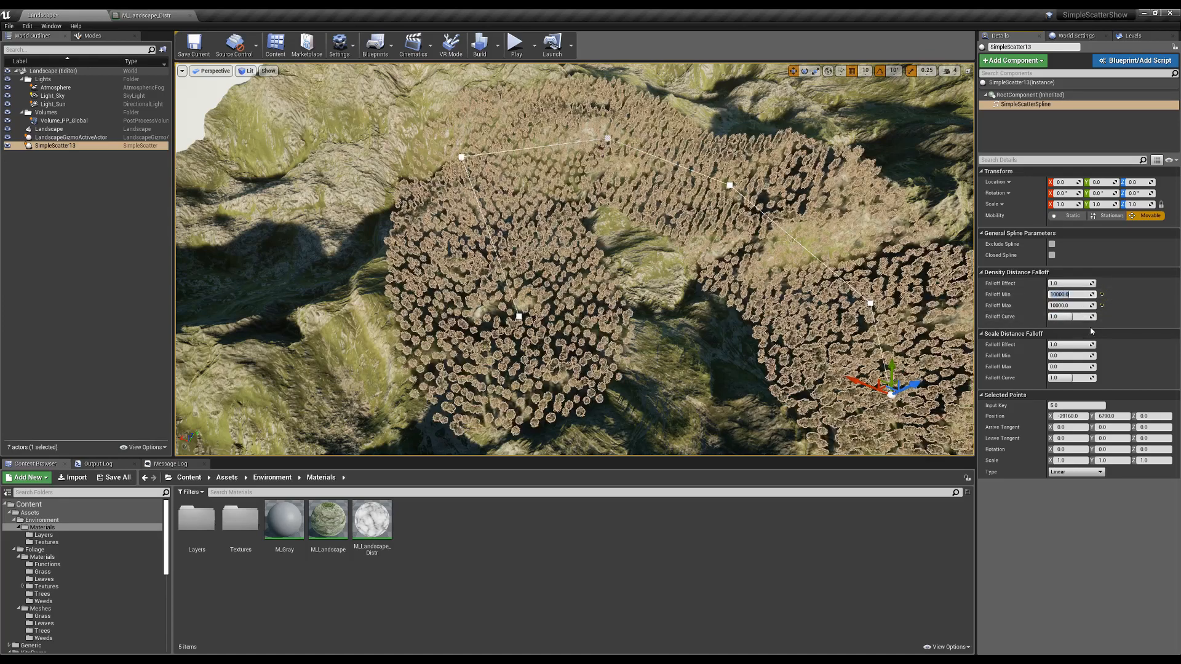
Set the scale distance Falloff Max to 10000 and inspect the tree sizes along the spline up close
left_click(1078, 367)
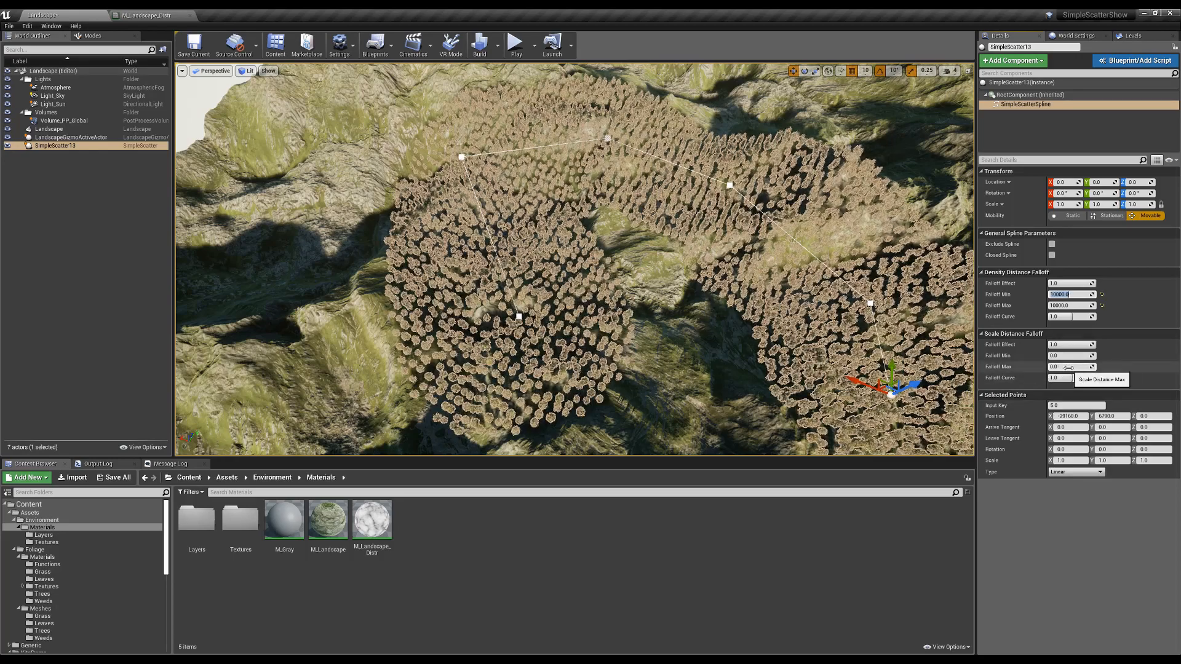
type("3")
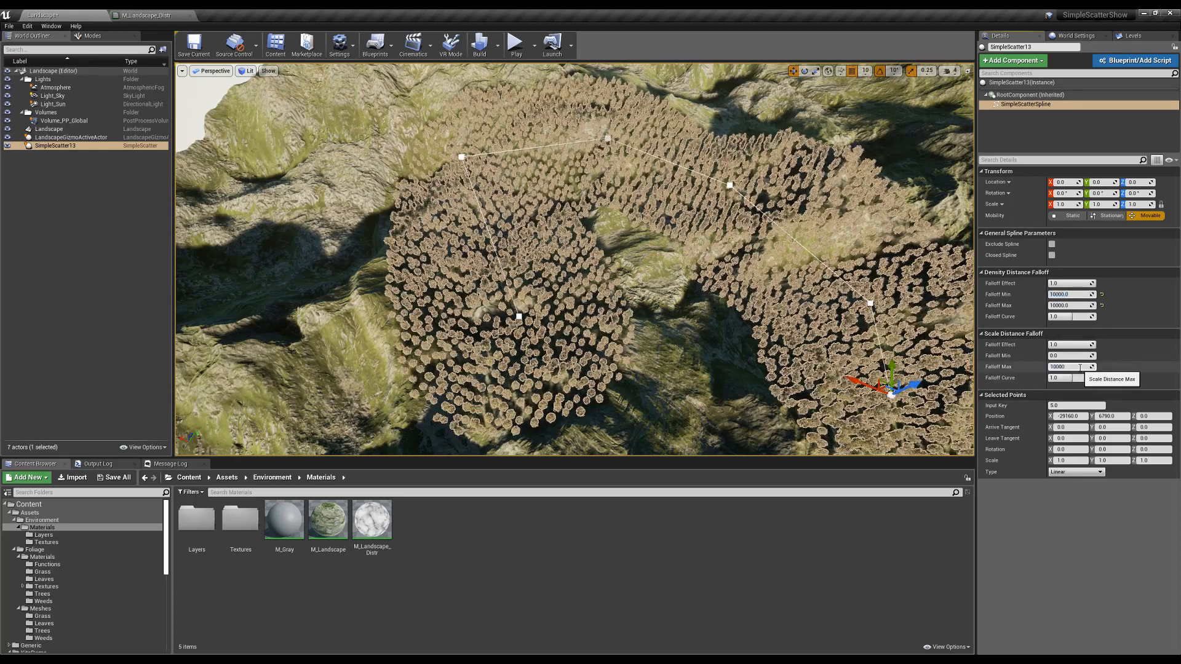
key("Return")
key("w")
right_click_drag(800, 320, 769, 264)
mouse_move(698, 327)
right_mouse_down()
mouse_move(711, 322)
mouse_move(695, 353)
mouse_move(688, 335)
right_mouse_up()
key("g")
key("g")
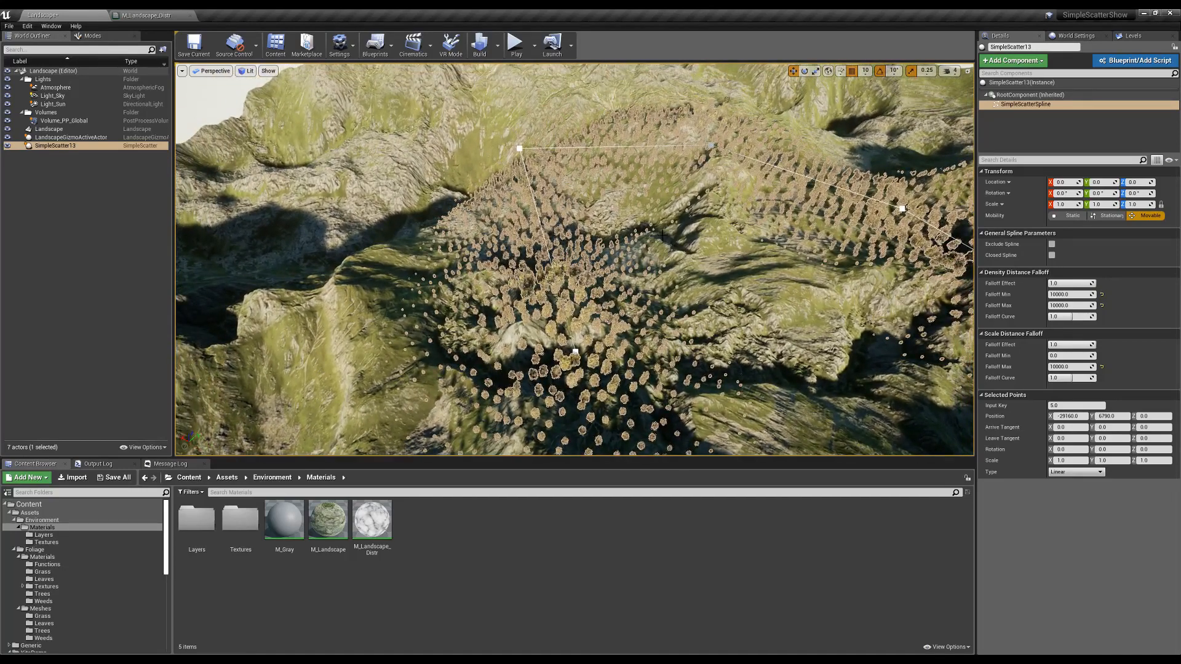
Try a scale Falloff Curve of 2.0 along with other curve values, and reset the curve to its default
mouse_move(1078, 377)
left_mouse_down()
mouse_move(1065, 378)
mouse_move(1094, 378)
left_mouse_up()
left_click_drag(560, 274, 527, 256, "alt")
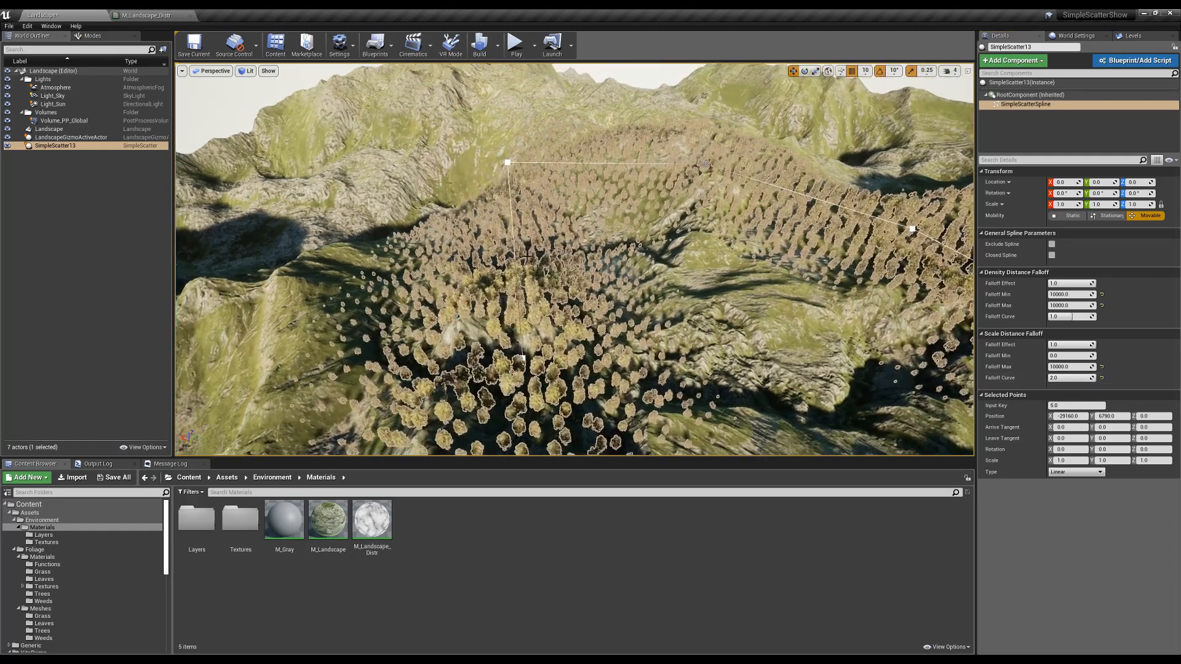
mouse_move(1064, 378)
left_mouse_down()
mouse_move(1053, 378)
mouse_move(1084, 378)
left_mouse_up()
left_click(1102, 379)
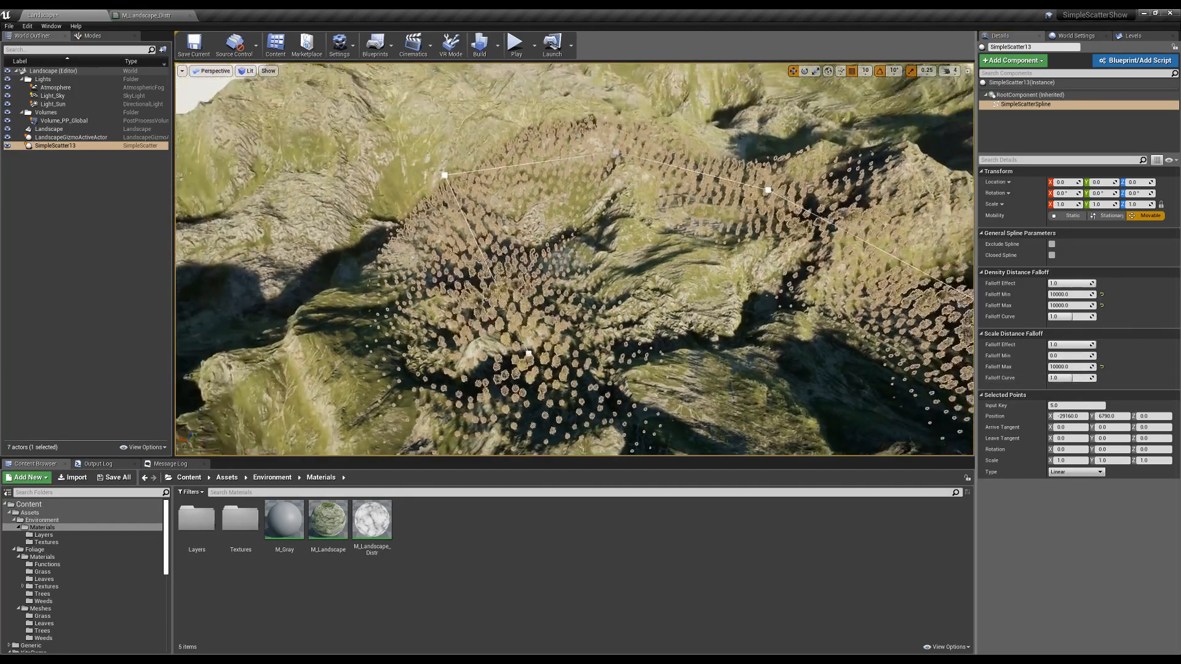
right_click_drag(738, 276, 733, 272)
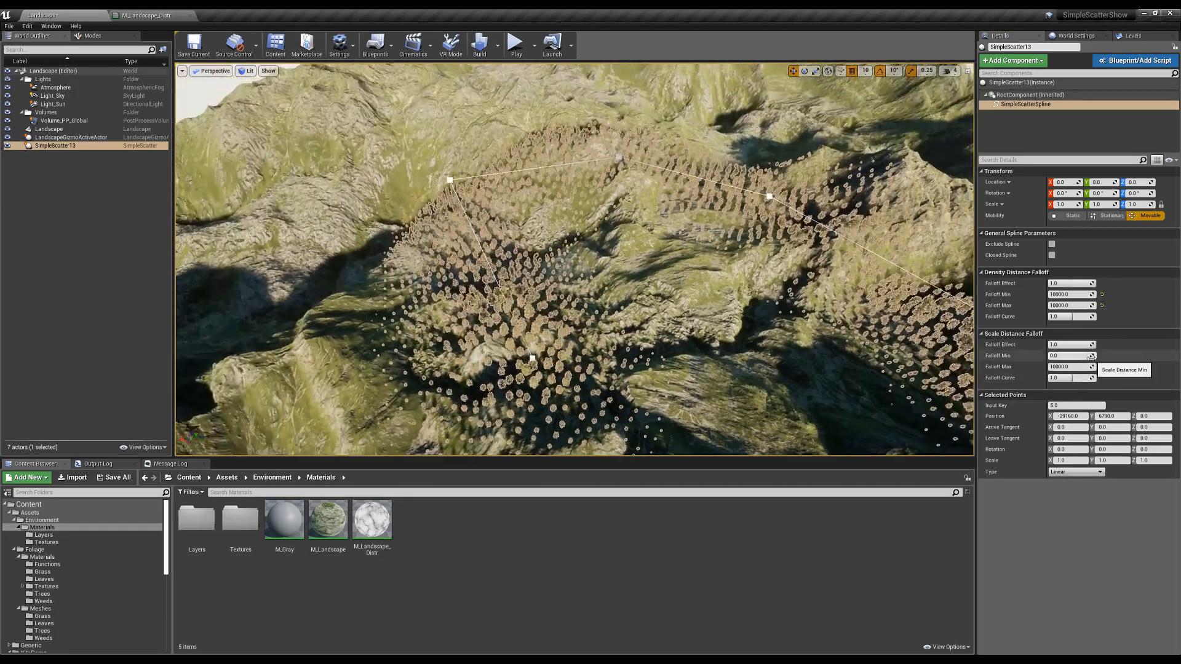
Try the Exclude Spline and Closed Spline options one after the other, and switch both back off
right_click_drag(941, 271, 952, 269)
left_click(1052, 244)
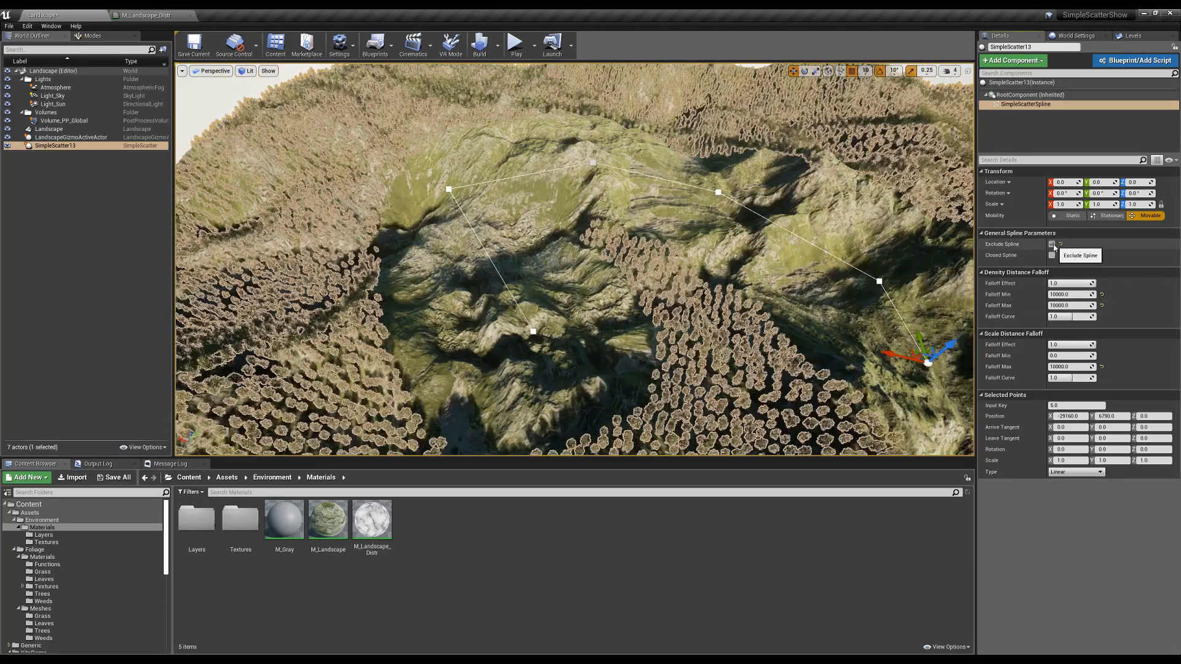
left_click(1052, 244)
left_click(1052, 245)
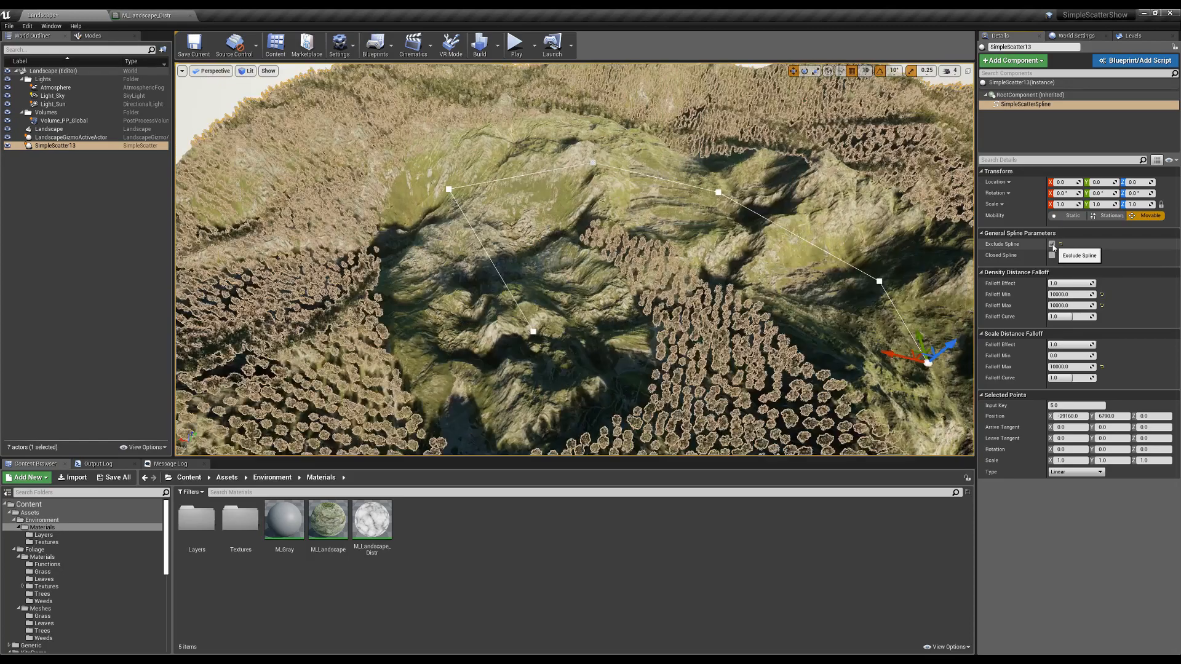
left_click(1052, 245)
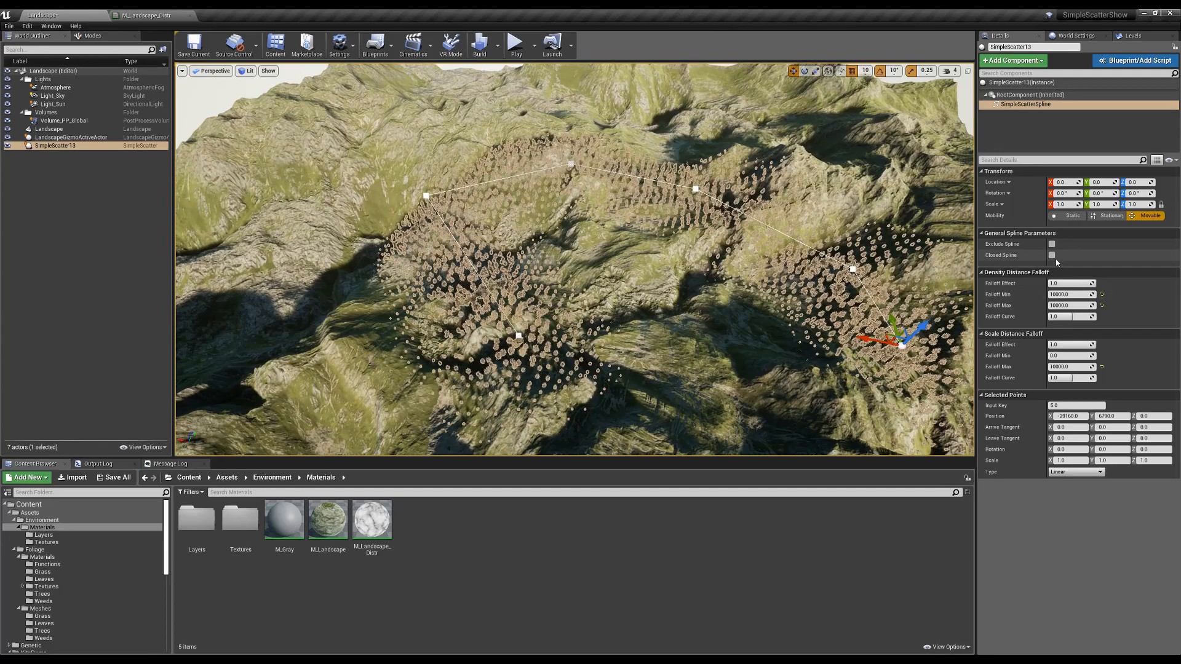
left_click(1052, 256)
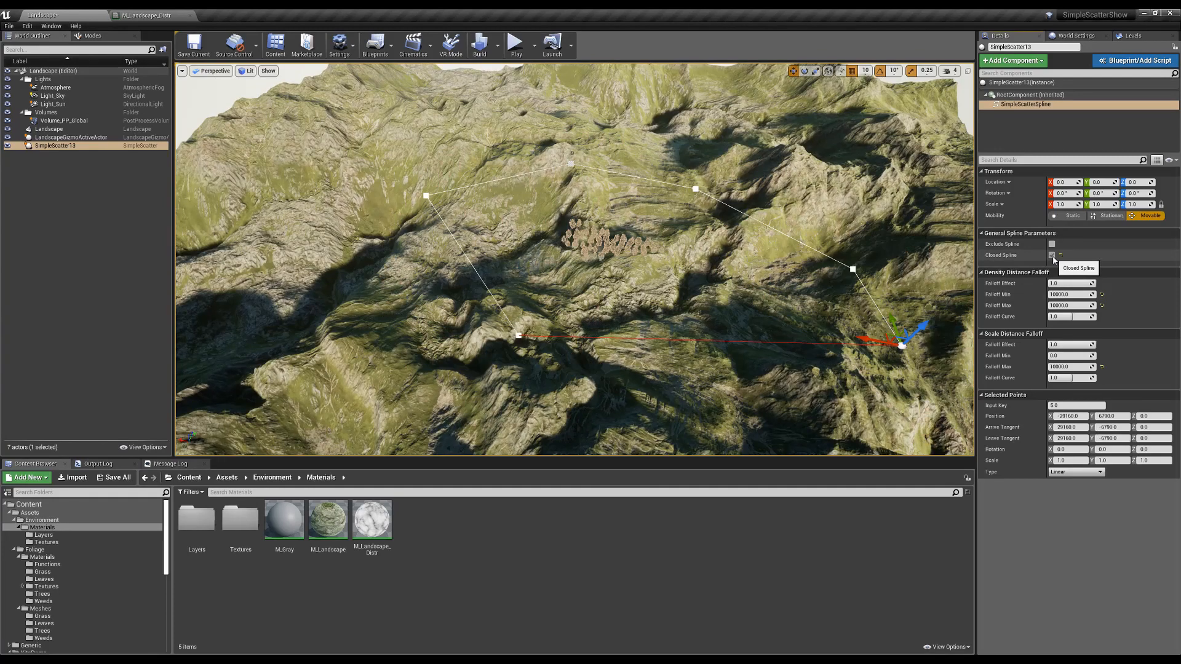
left_click(1052, 255)
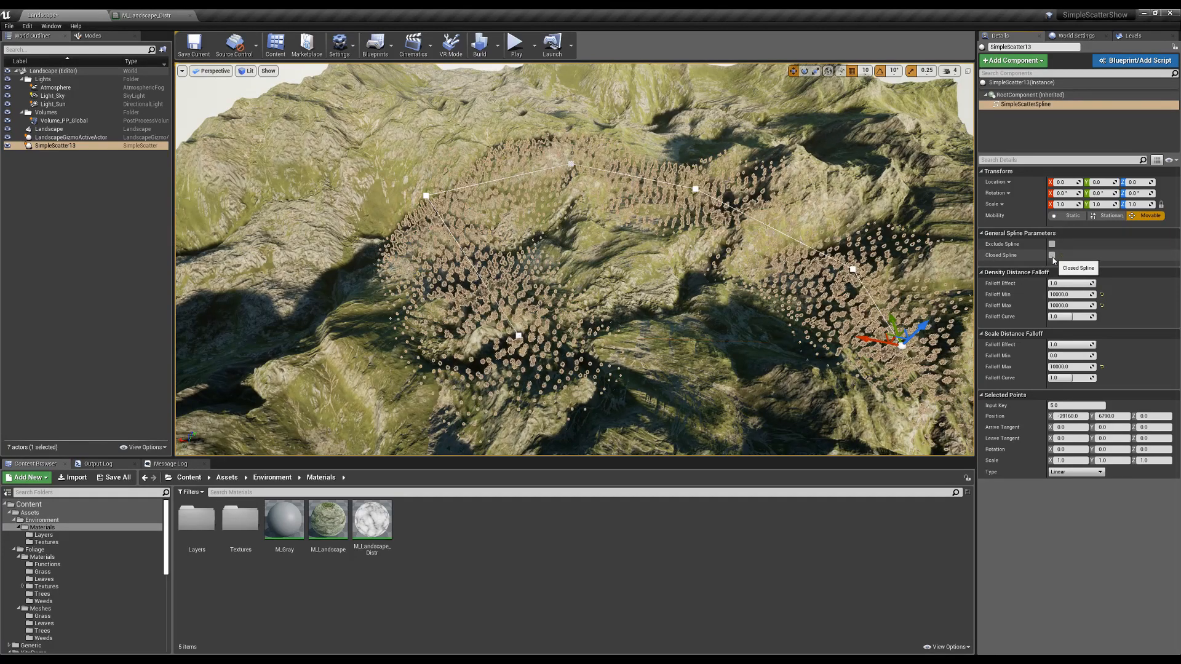
Reset the scale distance Falloff Max and the density distance Falloff Max and Min to their defaults
left_click(1102, 367)
left_click(1101, 307)
left_click(1103, 295)
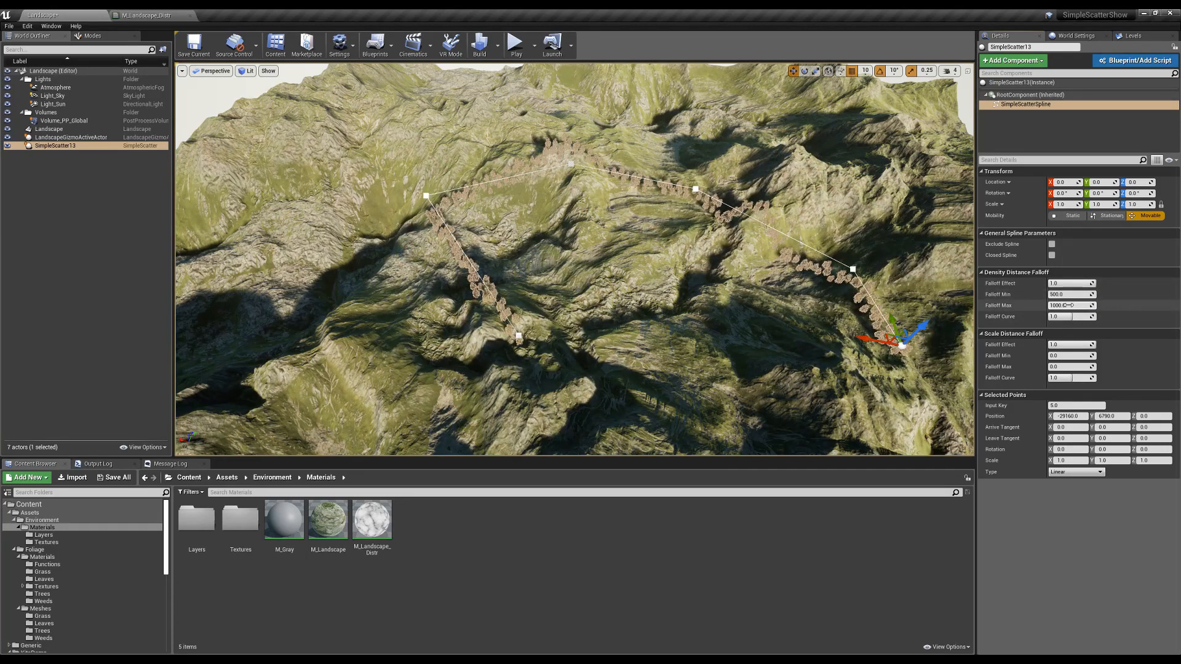
With the default falloffs, try closing the spline and then excluding it from the scatter, and switch each option off again
right_click_drag(952, 280, 880, 286)
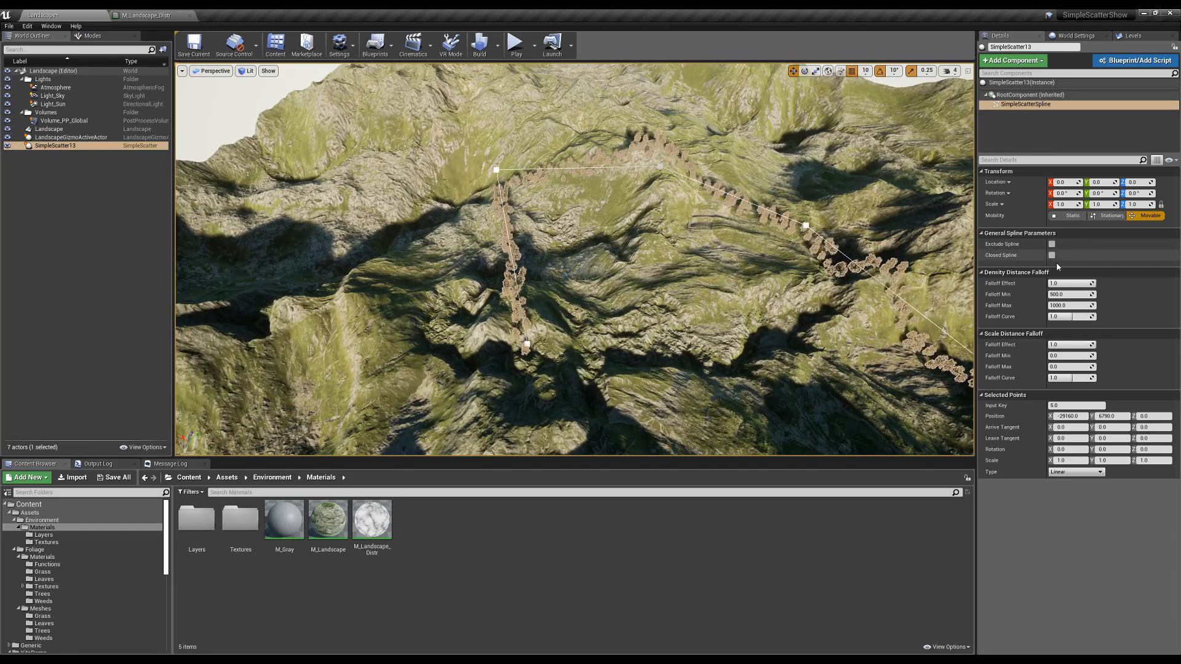
left_click(1054, 258)
mouse_move(808, 242)
right_mouse_down()
mouse_move(843, 245)
mouse_move(807, 241)
right_mouse_up()
left_click(1052, 256)
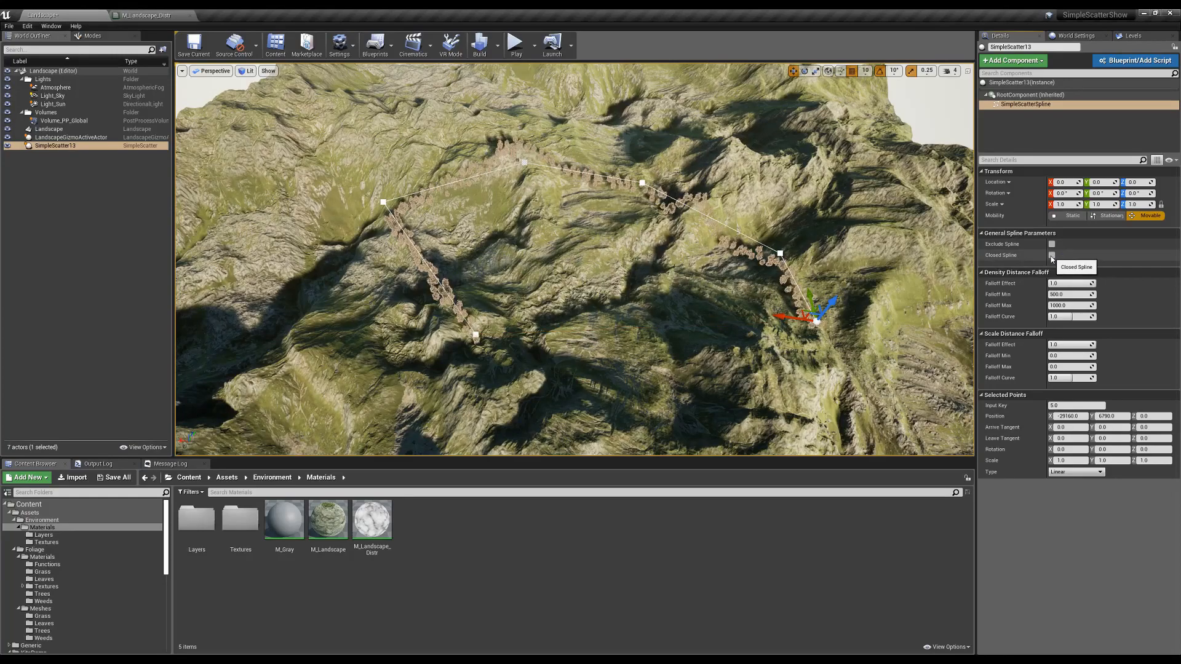
left_click(1053, 245)
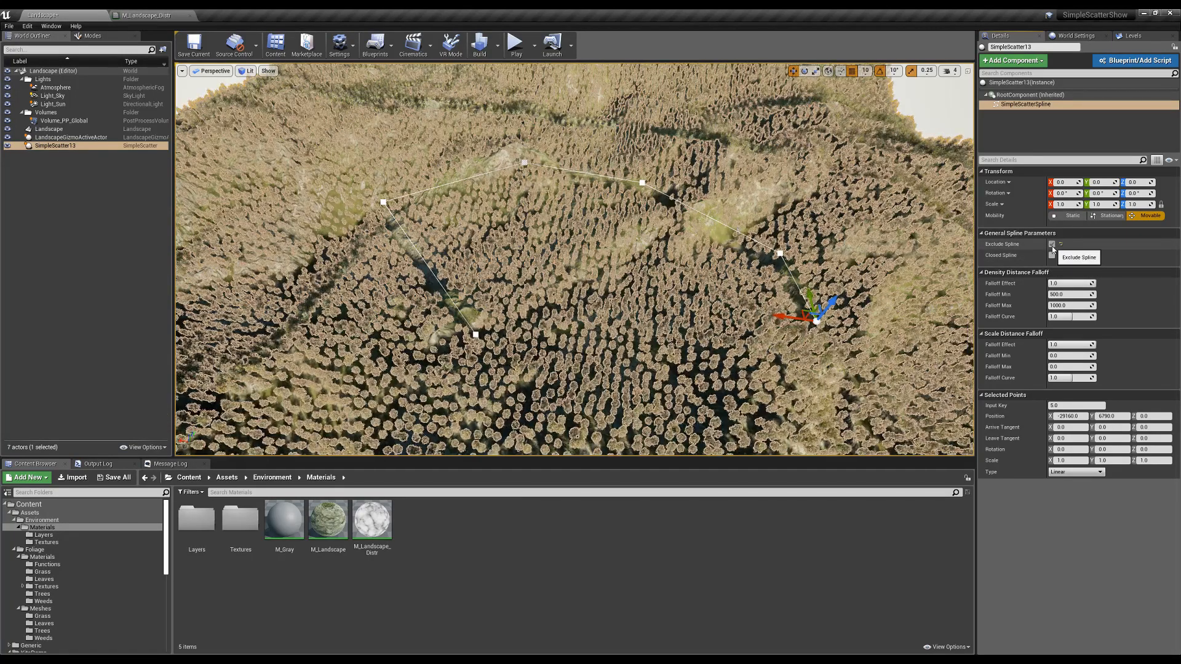
left_click(1052, 245)
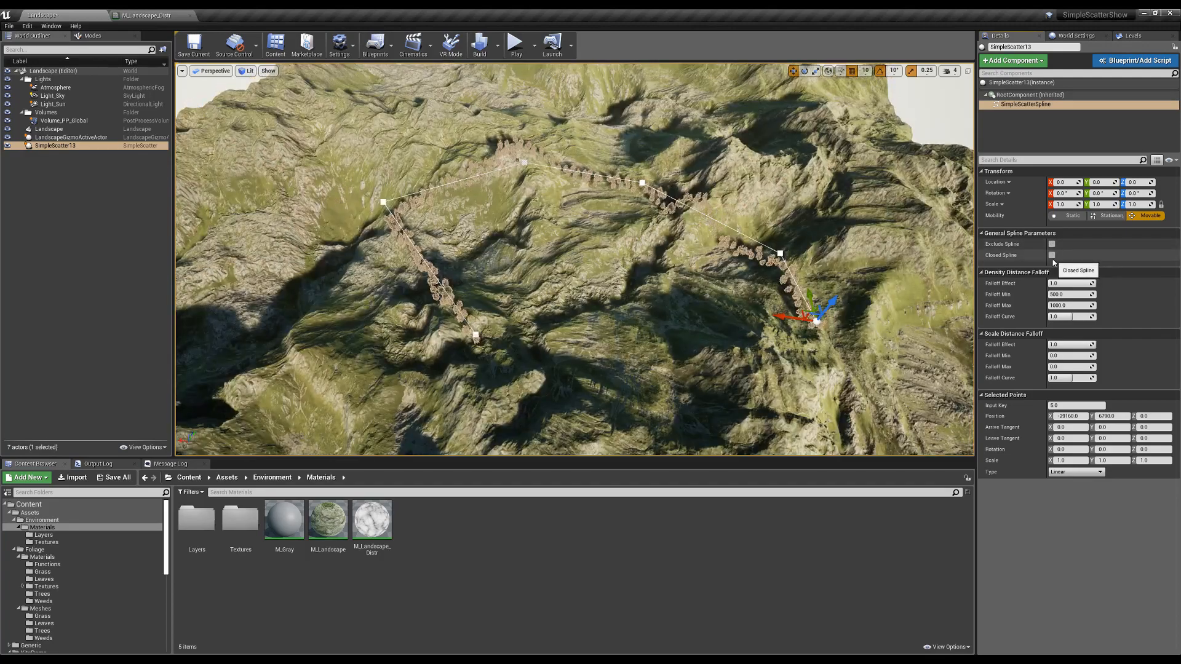
Turn the scatter spline into a closed spline, and try Exclude Spline on the closed shape before switching exclusion off
left_click(1052, 255)
left_click(1053, 245)
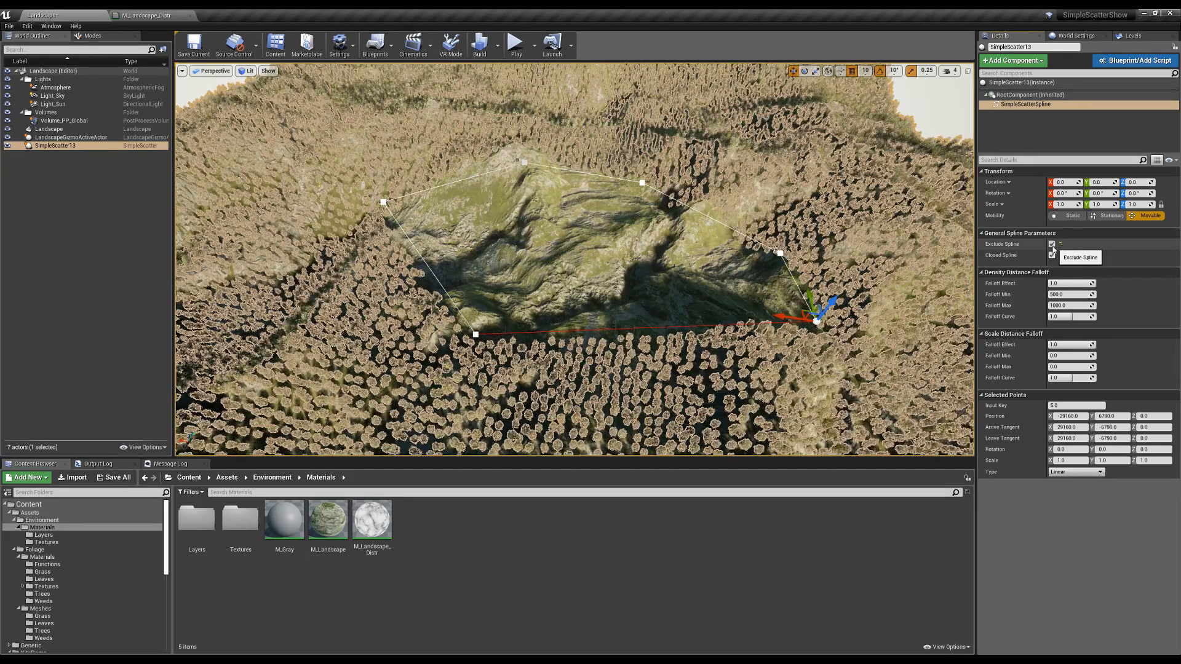
left_click(1052, 245)
Move the last point of the closed scatter spline to about X -28200, Y 5750
left_click_drag(695, 264, 1010, 177, "alt")
left_click_drag(861, 210, 793, 270, "alt")
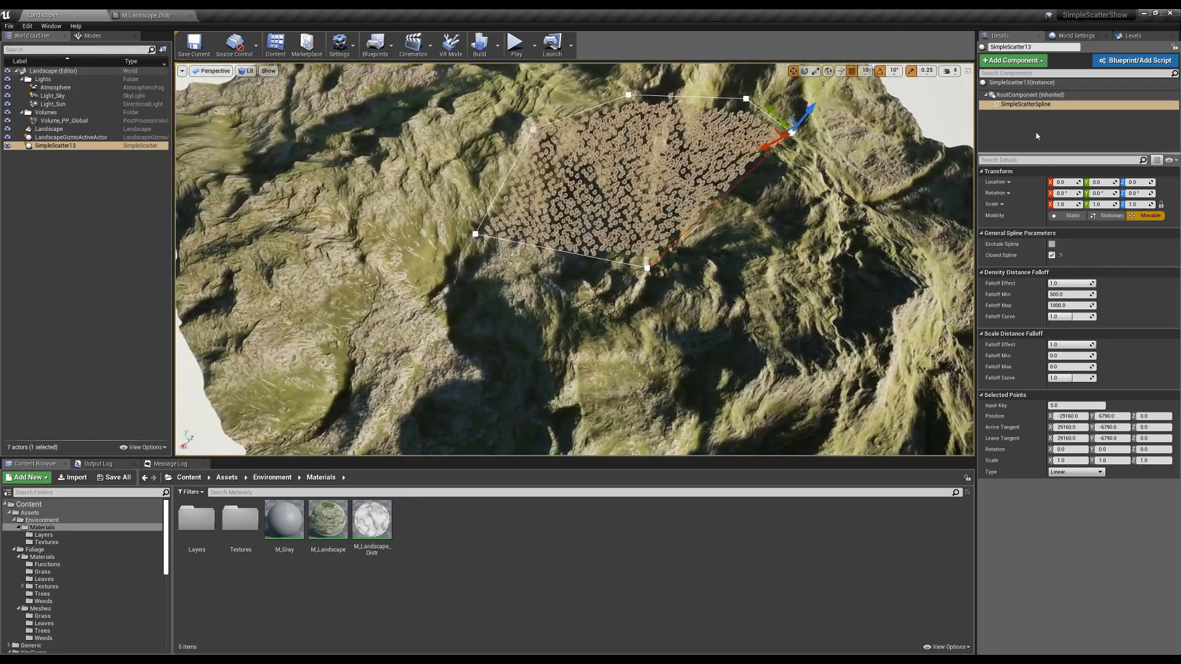
left_click(1034, 103)
left_click_drag(799, 184, 701, 126, "alt")
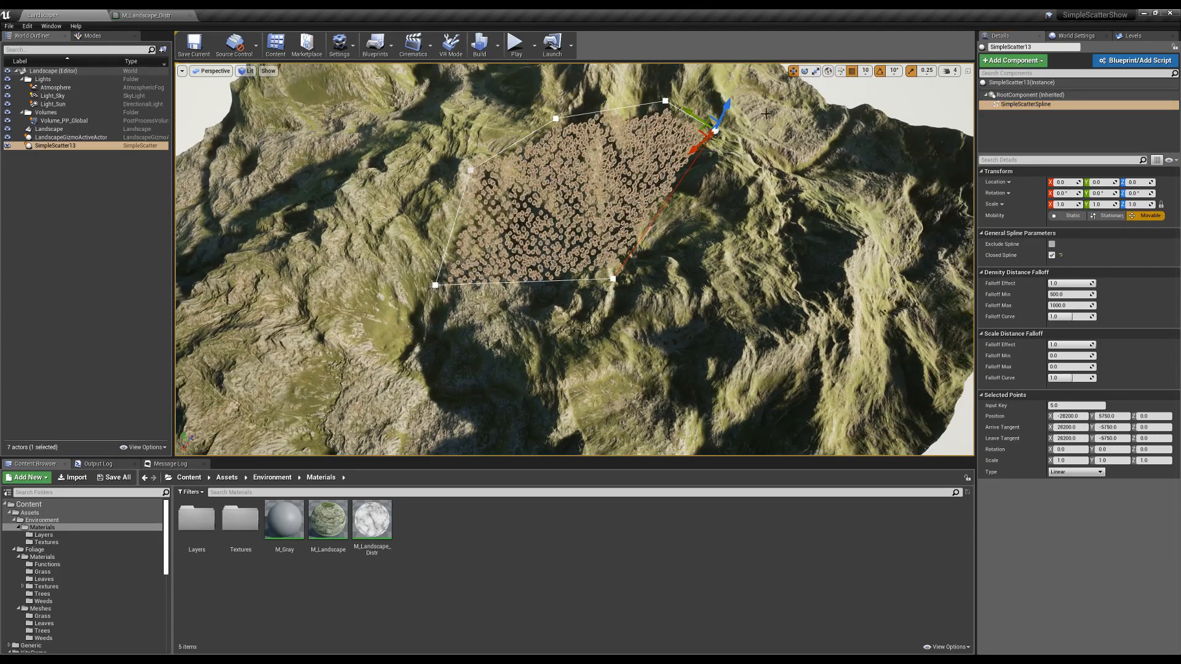
Reselect the tree scatter and move its whole spline component across the landscape to about X 20690, Y 4660
left_click(847, 93)
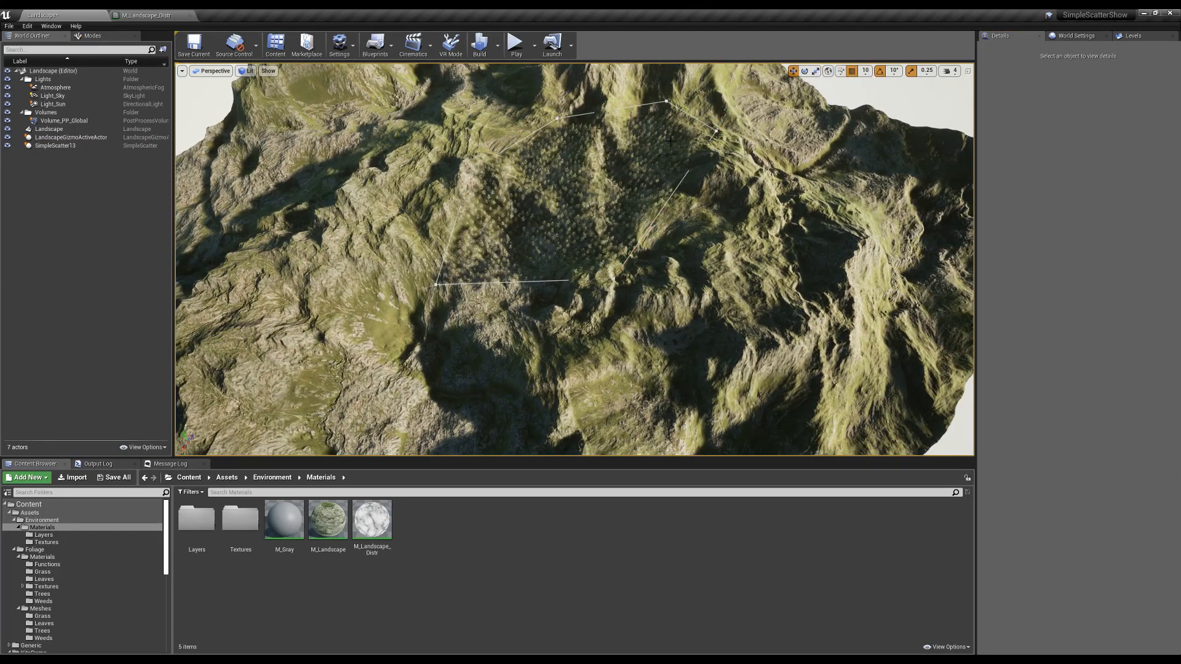
left_click(648, 147)
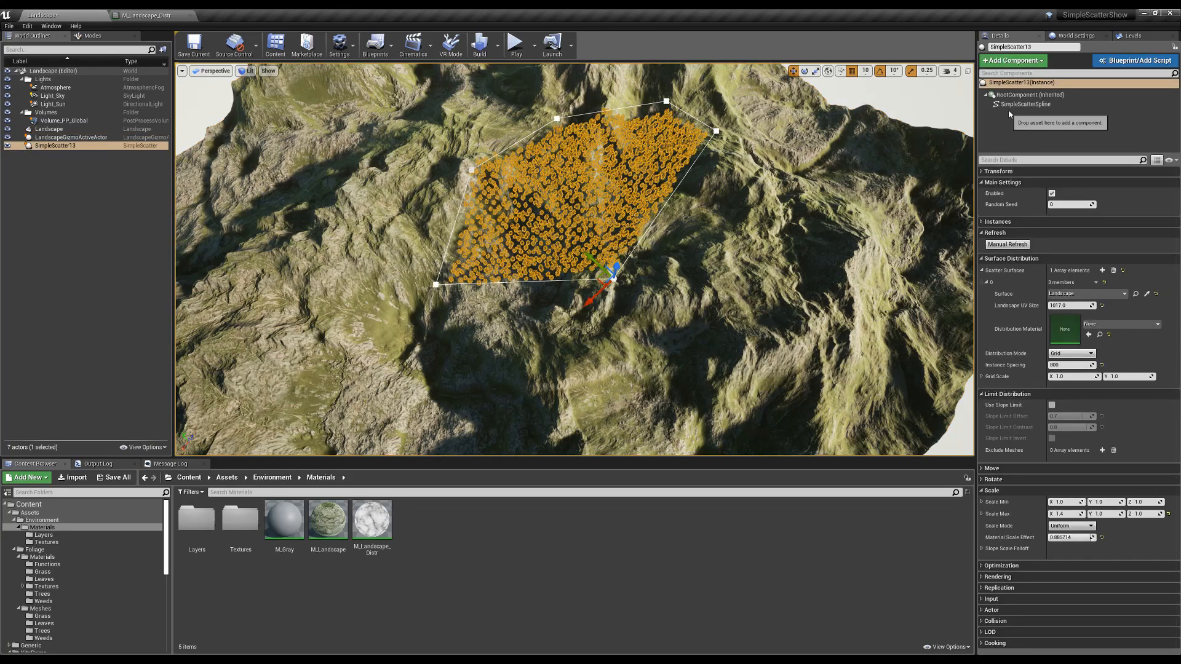
left_click_drag(602, 280, 503, 350)
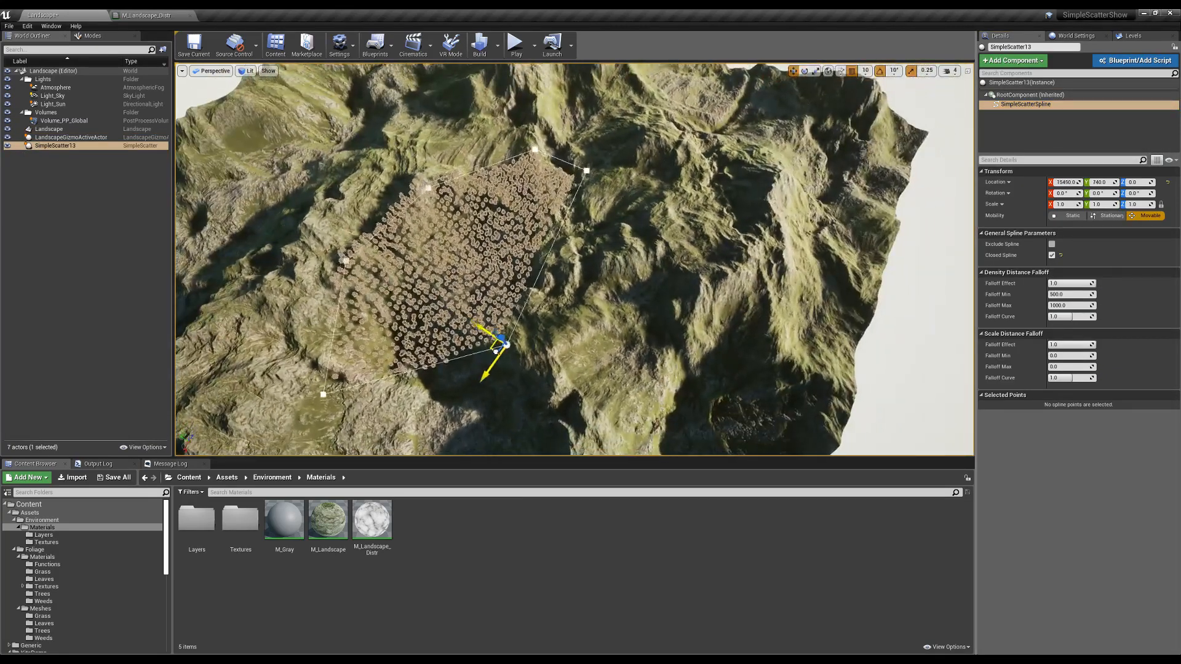
right_click_drag(544, 344, 542, 338)
left_click_drag(545, 309, 529, 283)
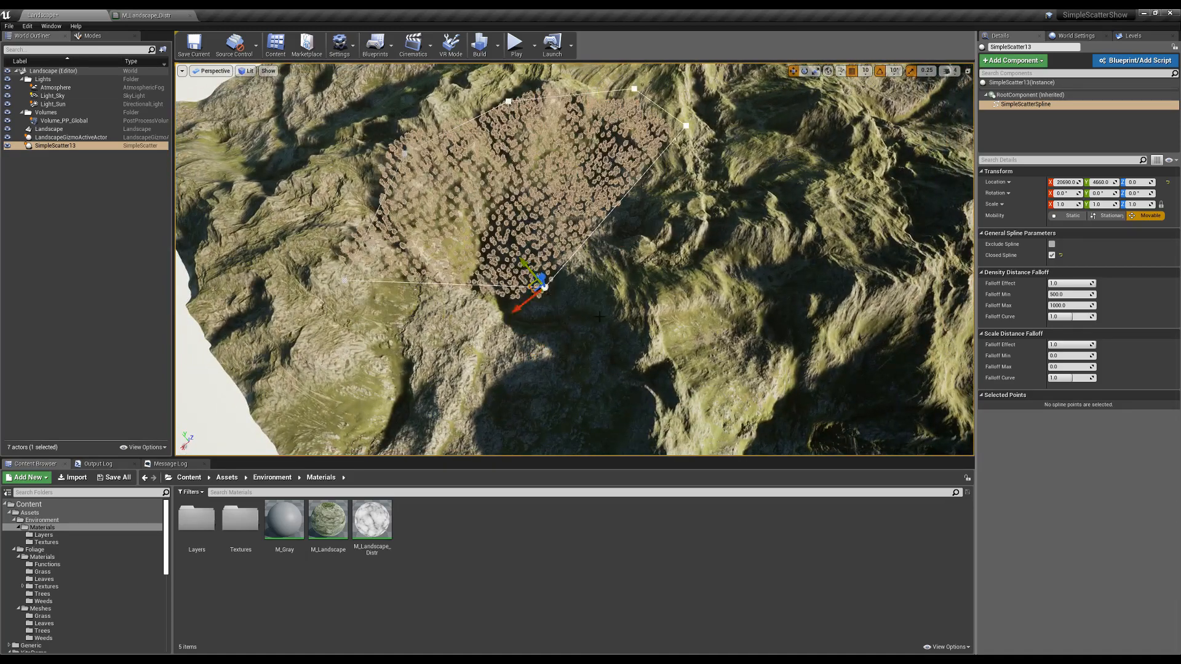
mouse_move(530, 284)
right_mouse_down()
mouse_move(532, 271)
mouse_move(530, 281)
right_mouse_up()
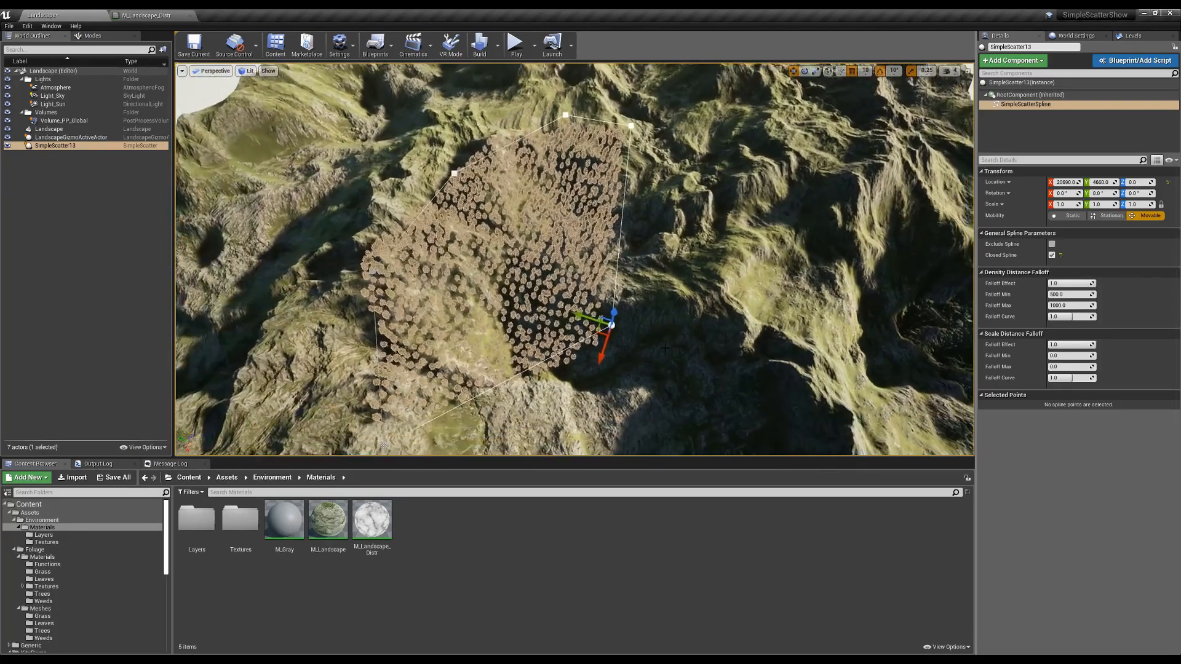
Move the spline's first point to about Y -4180 and set the scale distance Falloff Max to 5000
left_click(613, 326)
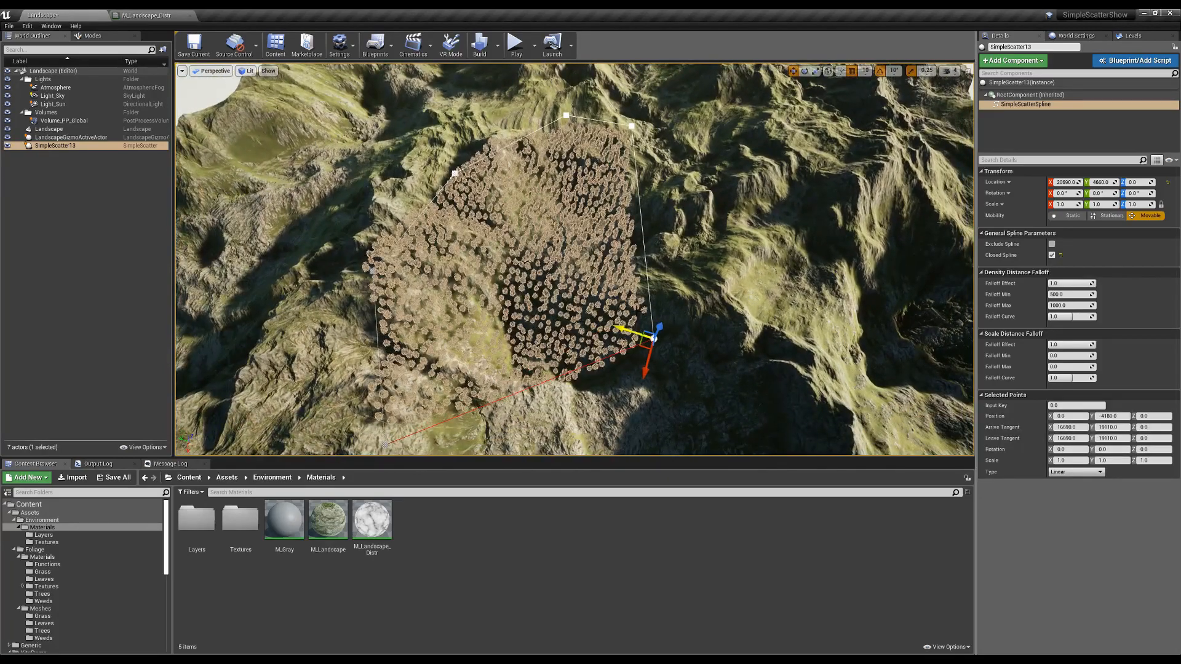
right_click_drag(623, 328, 620, 309)
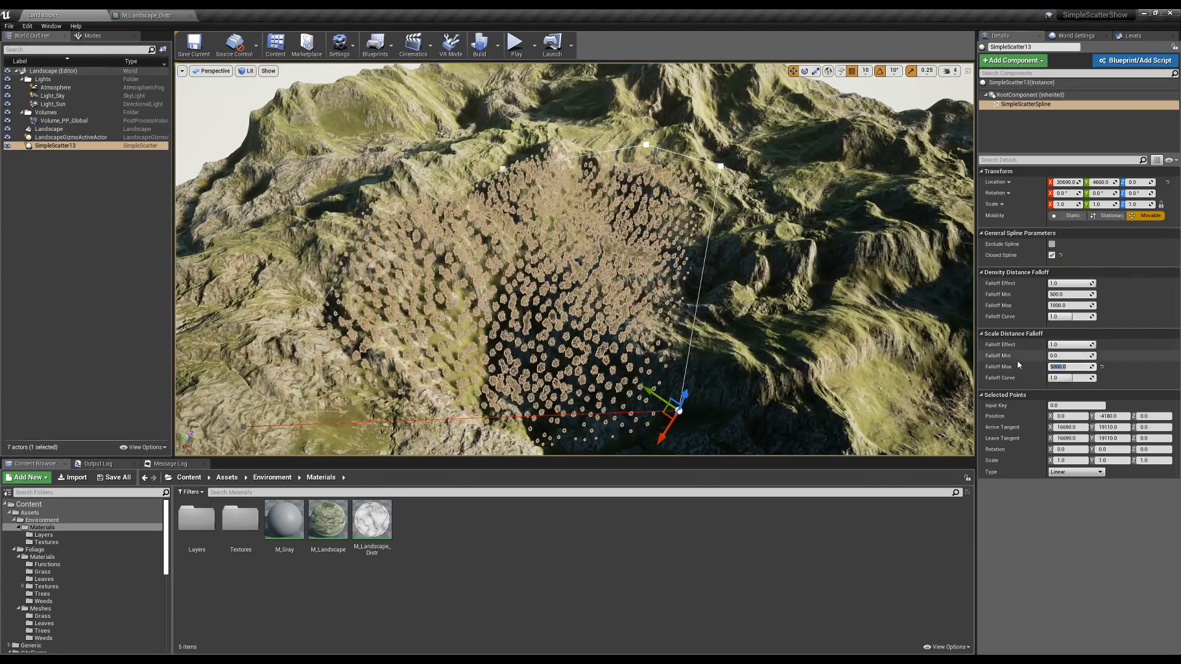
Set the scatter actor's Instance Spacing to 500 and inspect the forest up close with the editor overlays hidden
left_click(1021, 82)
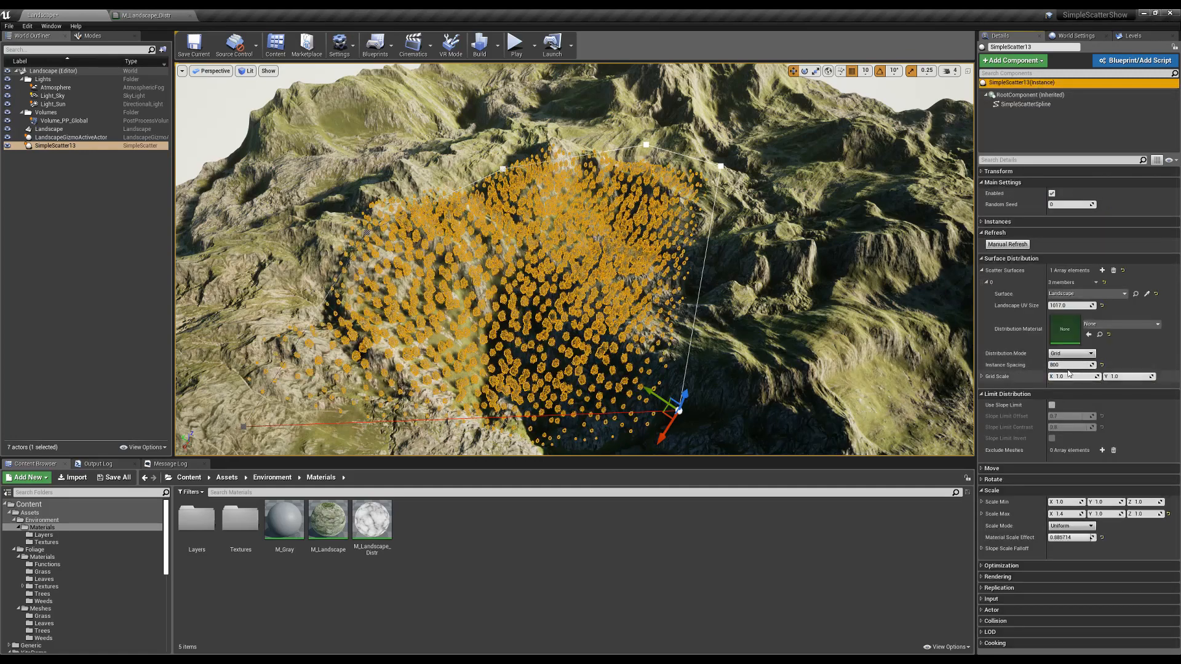
left_click(1064, 365)
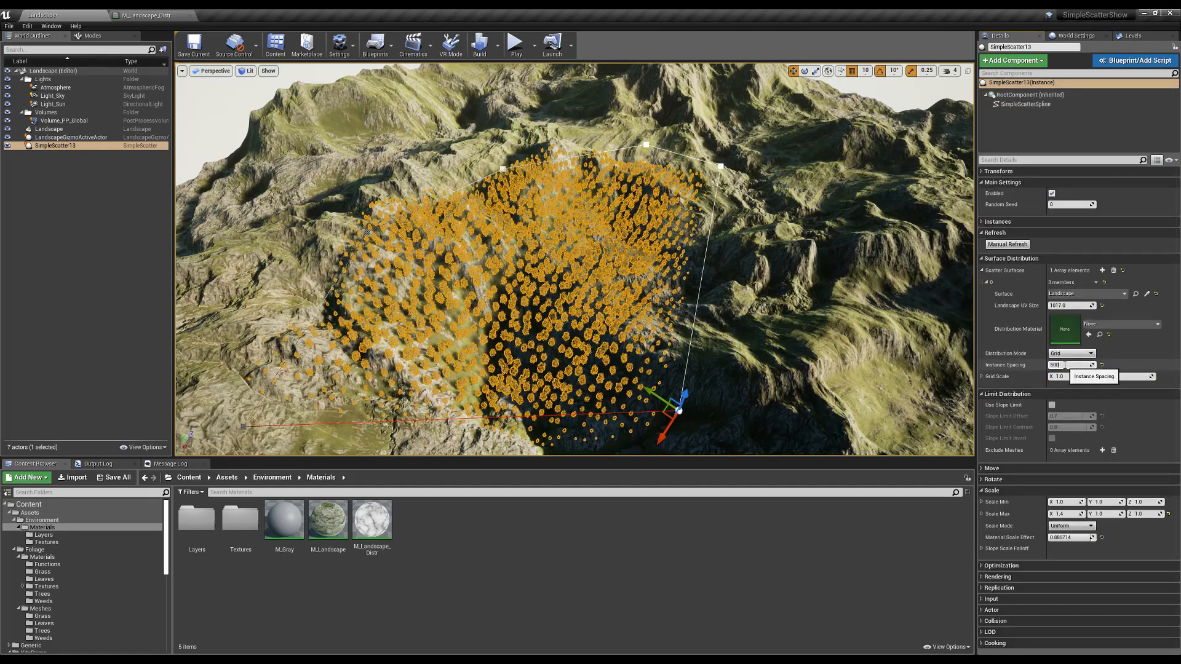
right_click_drag(807, 319, 789, 301)
key("g")
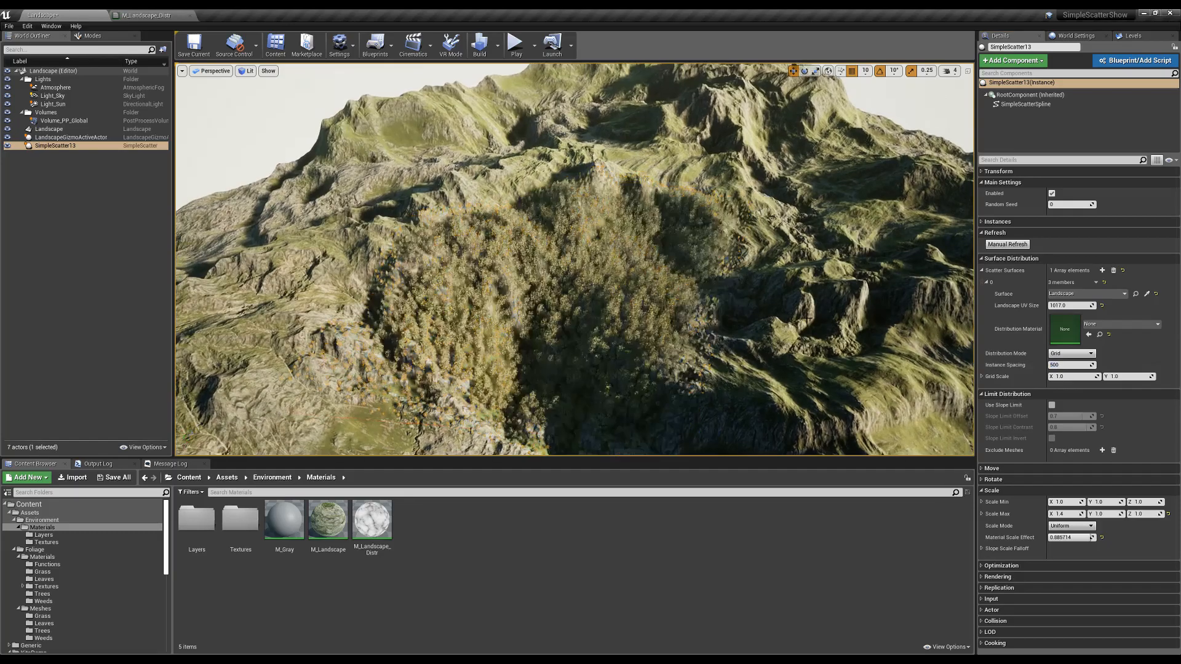
key("w")
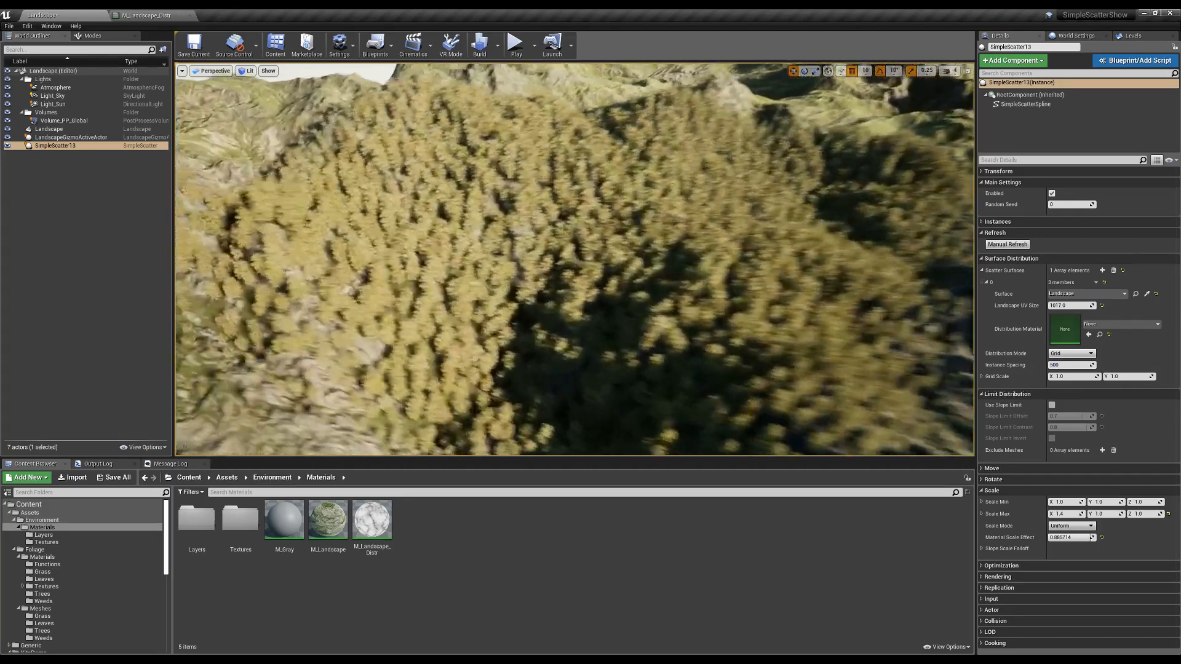
key("s")
right_click_drag(789, 302, 891, 225)
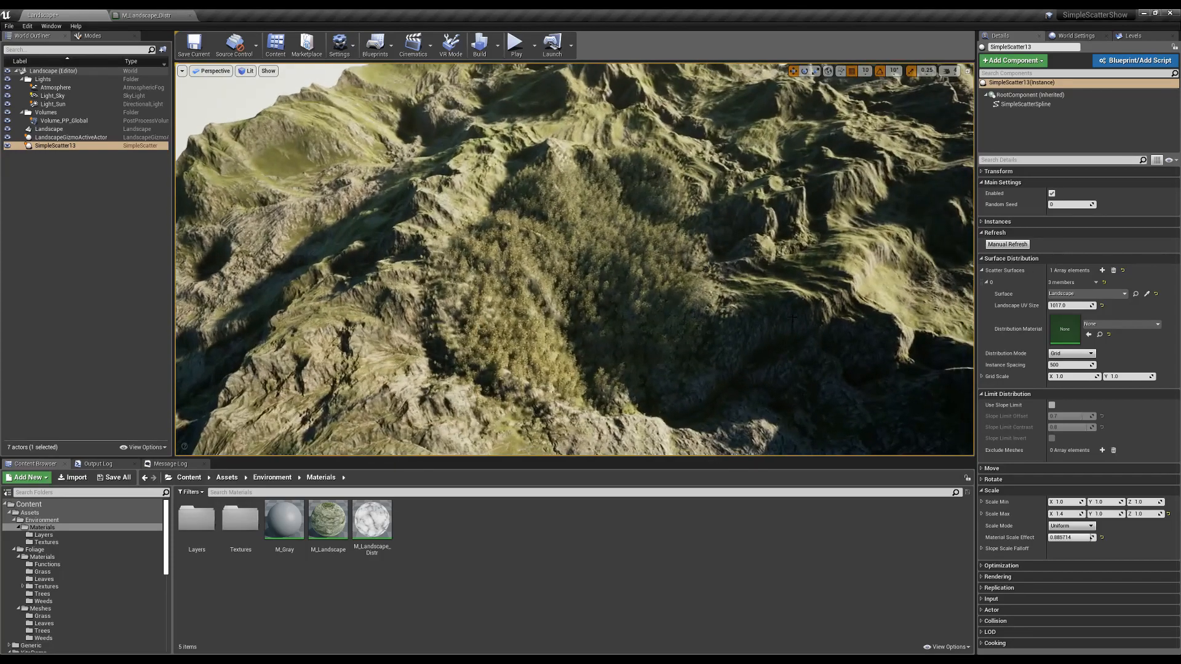
Move the scatter spline component to about X 10090, Y 980 and inspect the forest from several angles
key("g")
left_click(660, 245)
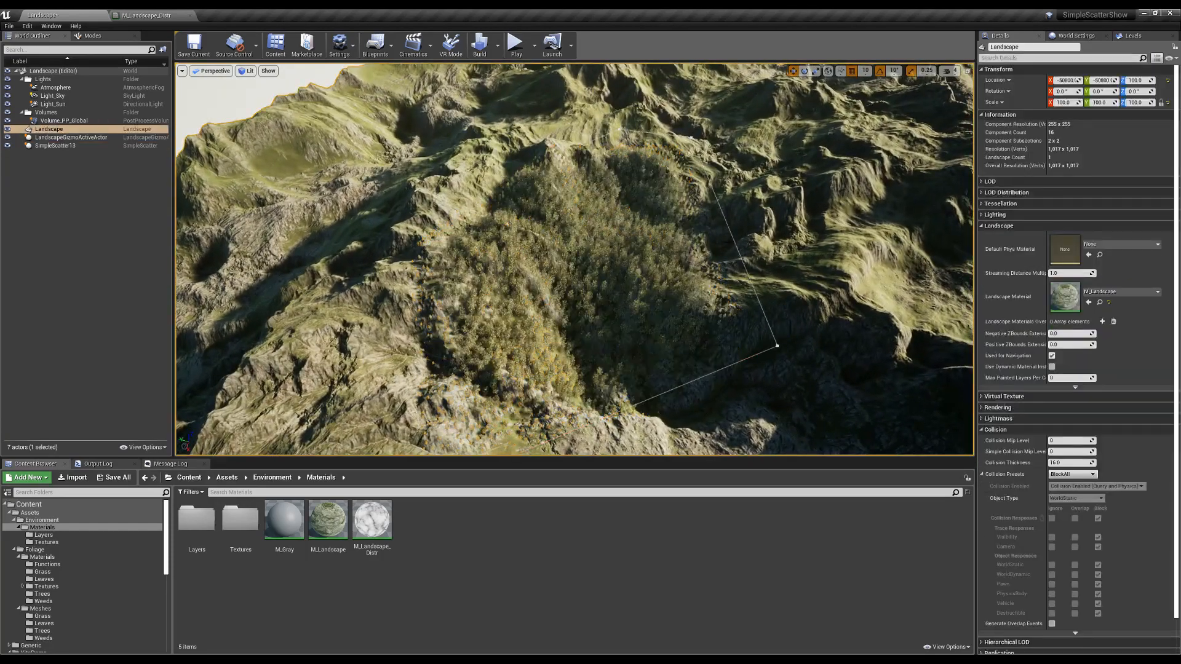
key("ctrl+z")
left_click(1015, 106)
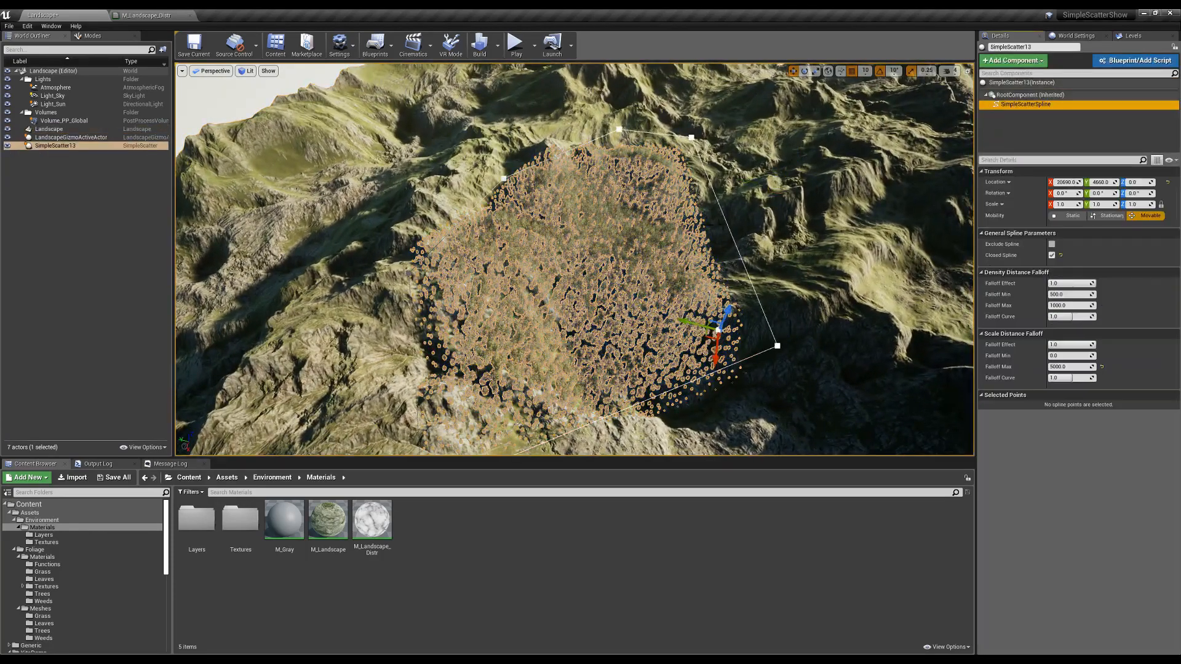
left_click_drag(715, 335, 712, 335)
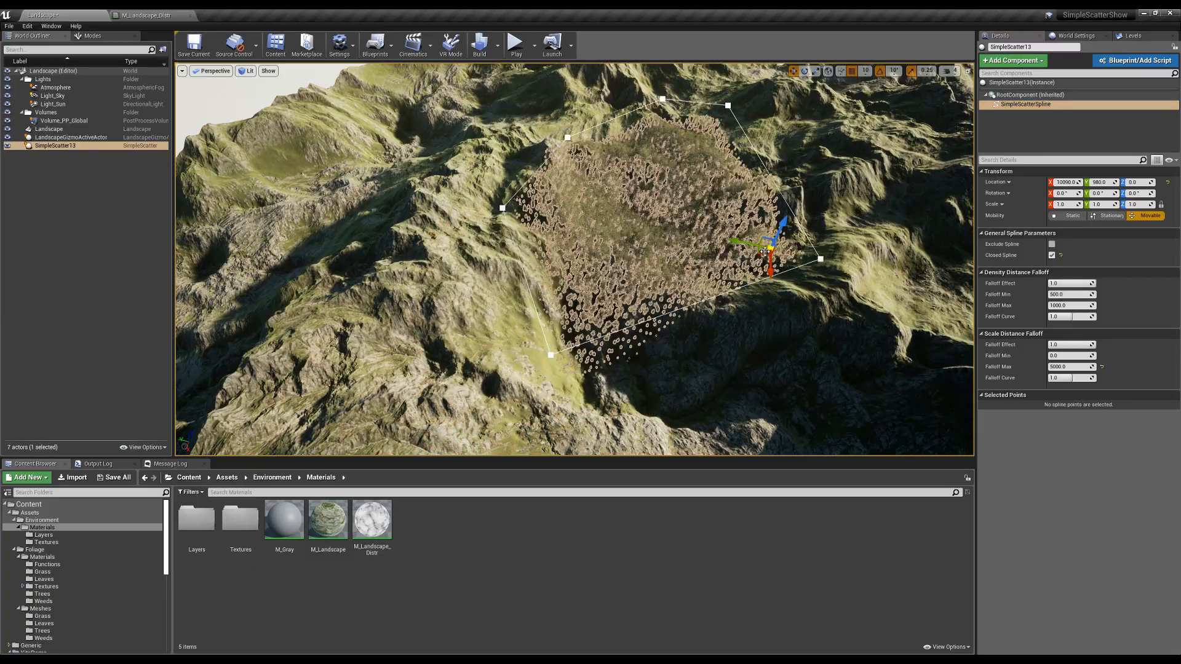
key("w")
right_click_drag(765, 252, 589, 131)
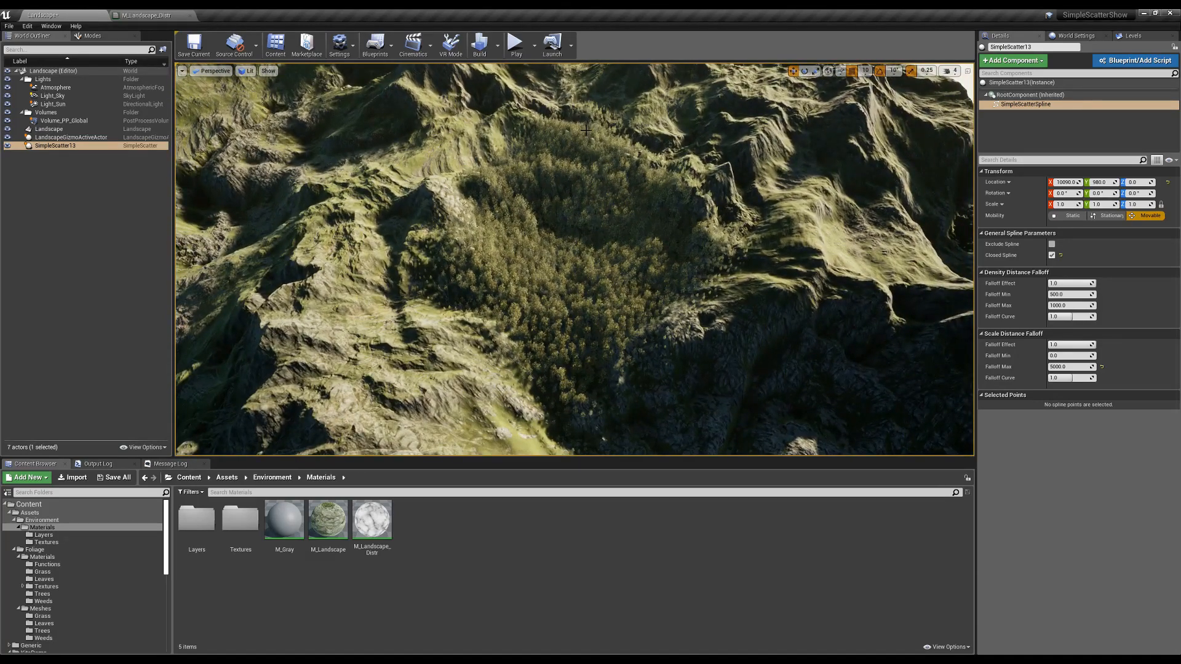
right_click_drag(549, 331, 550, 277)
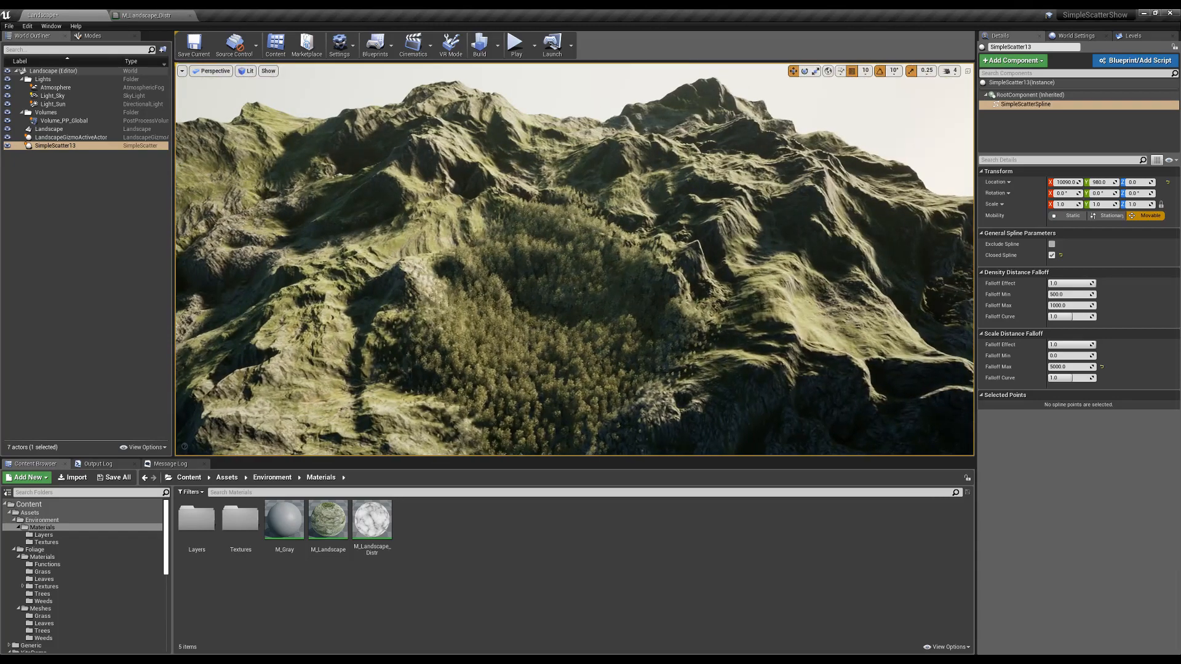
Select the scatter actor and add a second Simple Scatter Spline component to it
left_click(549, 331)
left_click(562, 341)
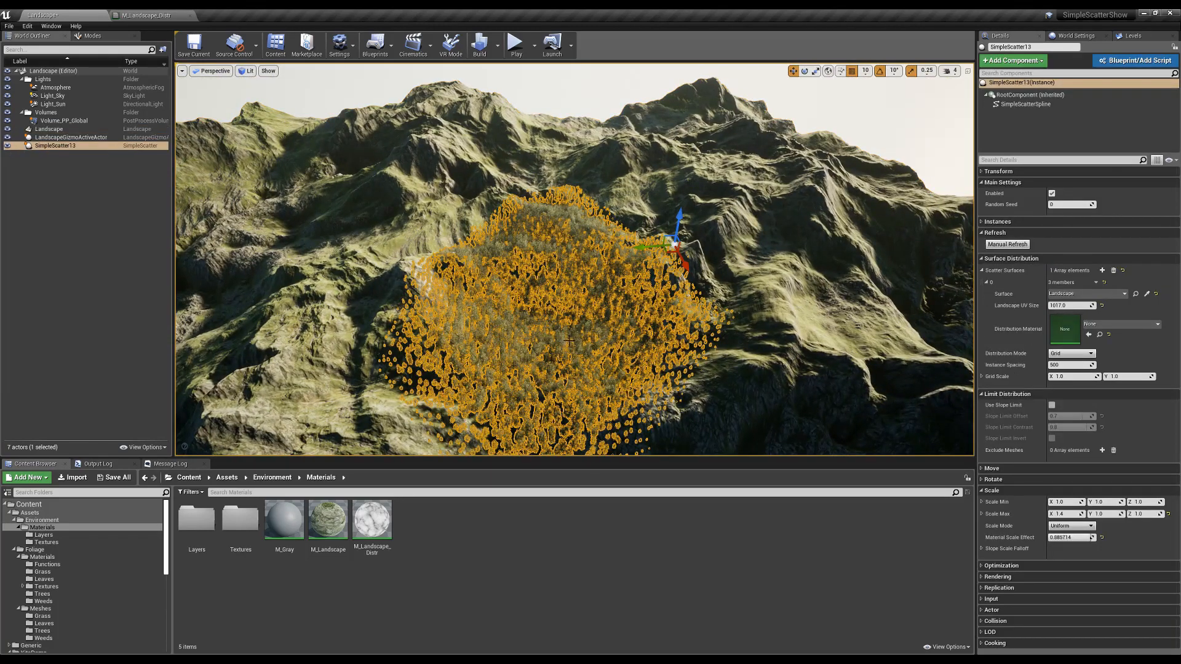
left_click(1013, 60)
type("spli")
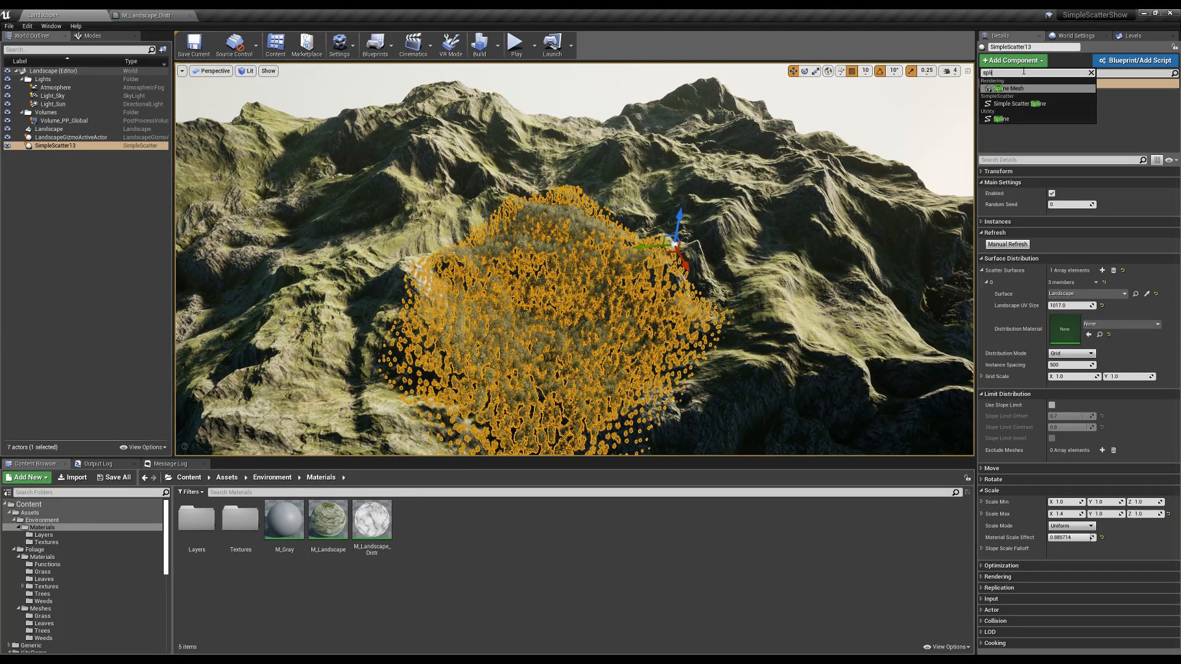
left_click(1020, 103)
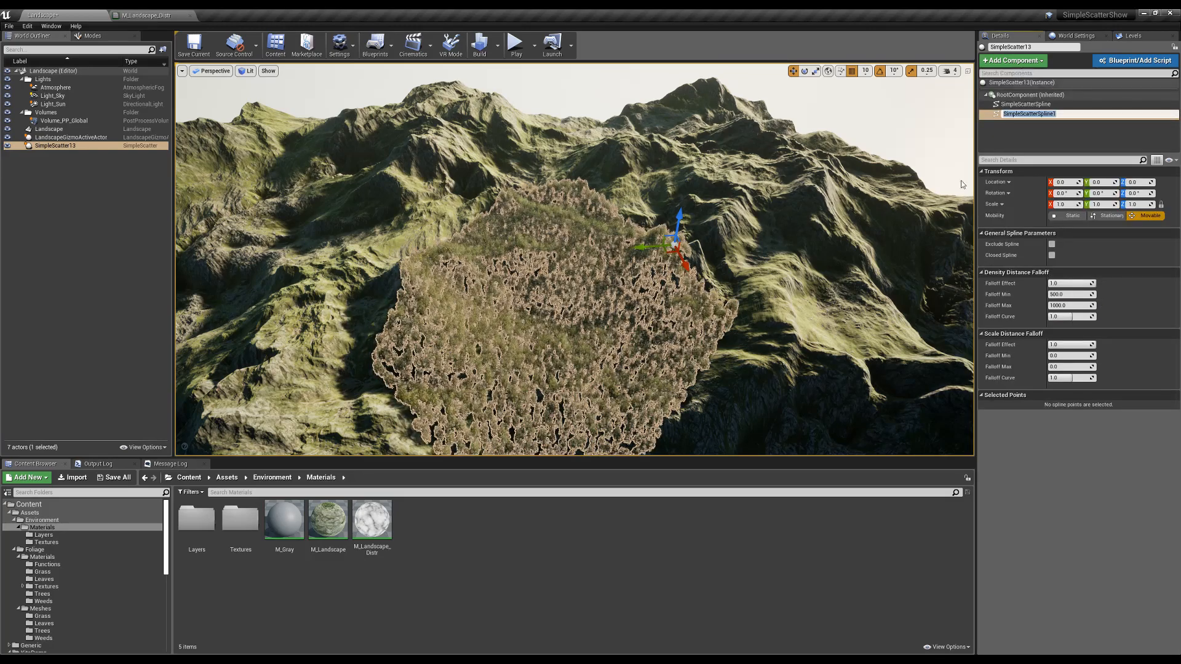
Focus on the second spline inside the trees and pull its first points out to the forest's far edge
right_click_drag(795, 264, 849, 246)
key("f")
right_click_drag(749, 271, 799, 283)
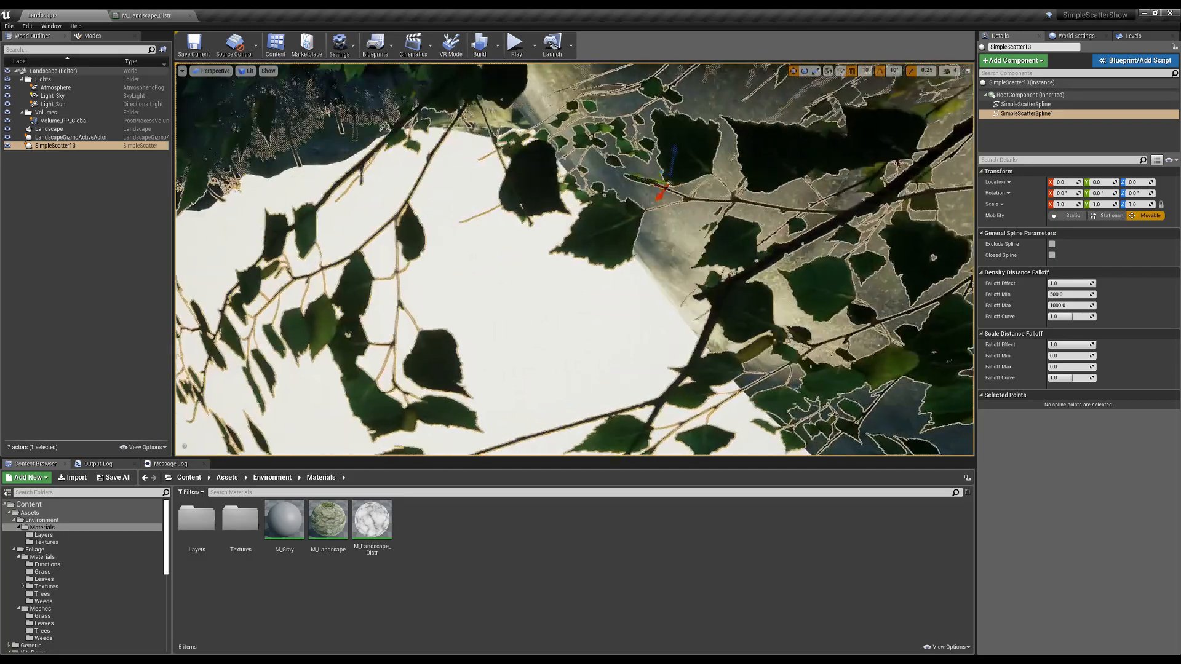
key("g")
key("g")
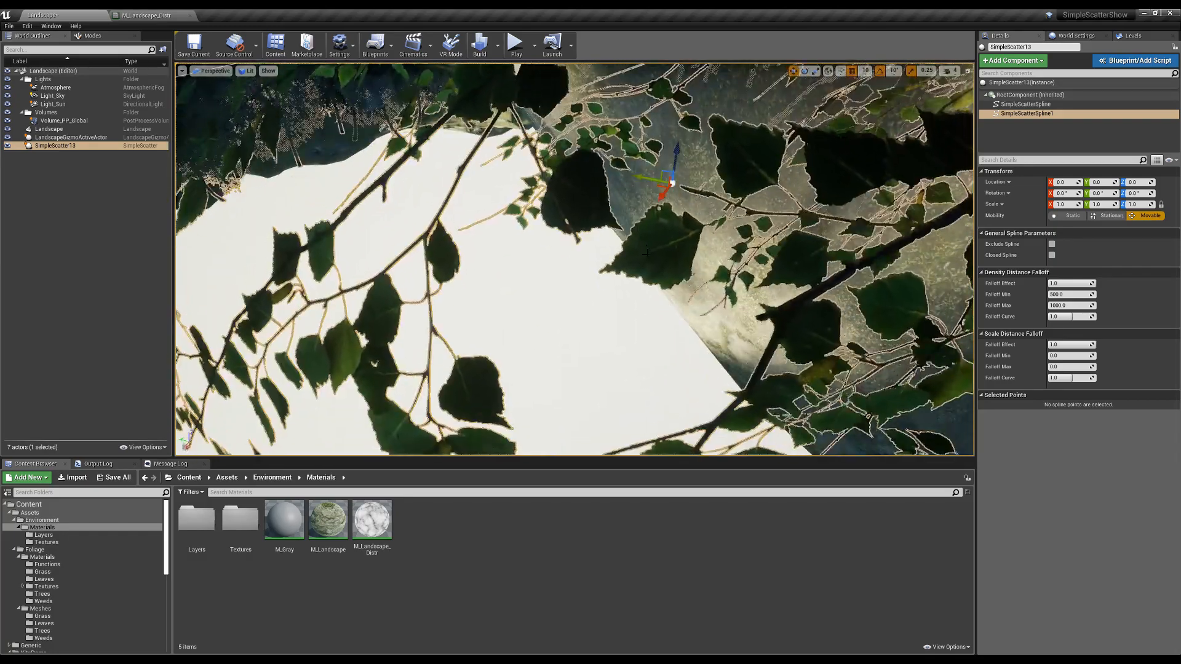
left_click(604, 284)
left_click(601, 272)
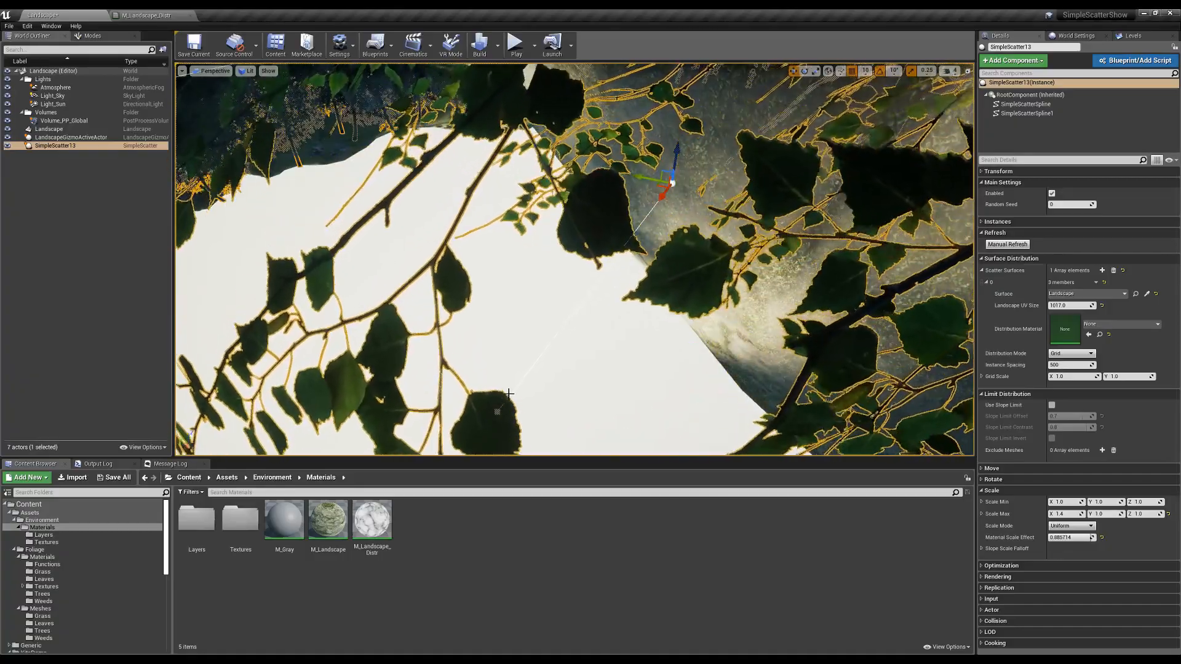
left_click_drag(668, 186, 497, 410, "alt")
right_click_drag(497, 410, 562, 394)
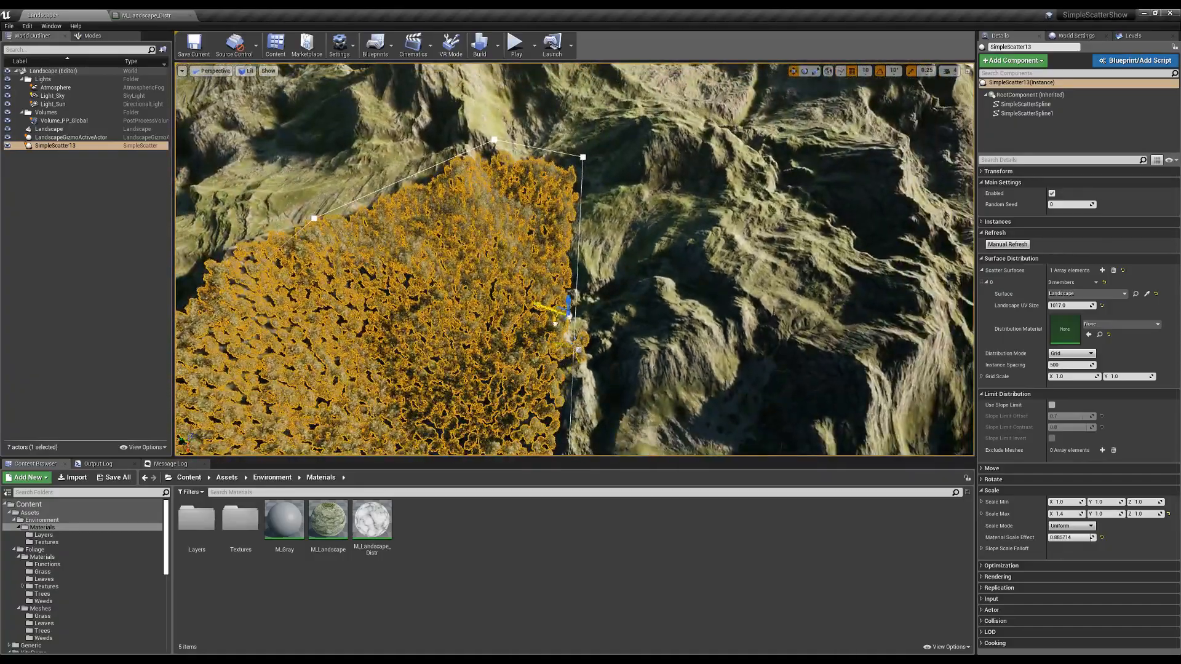
left_click_drag(555, 325, 551, 139, "alt")
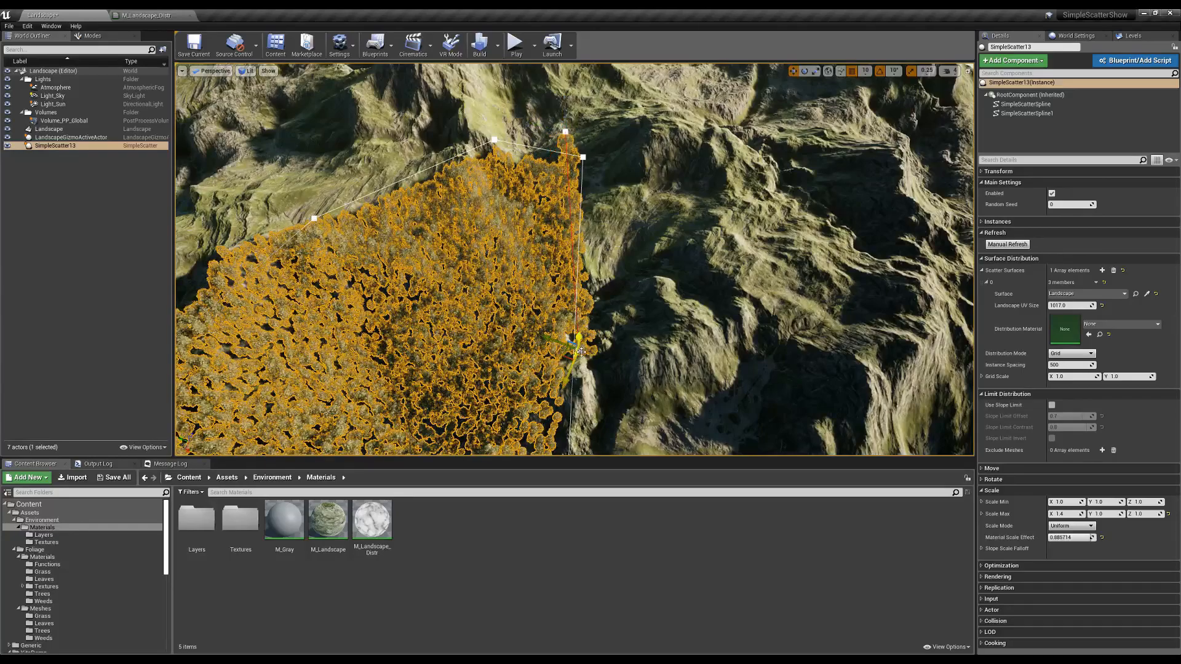
right_click_drag(590, 370, 652, 395)
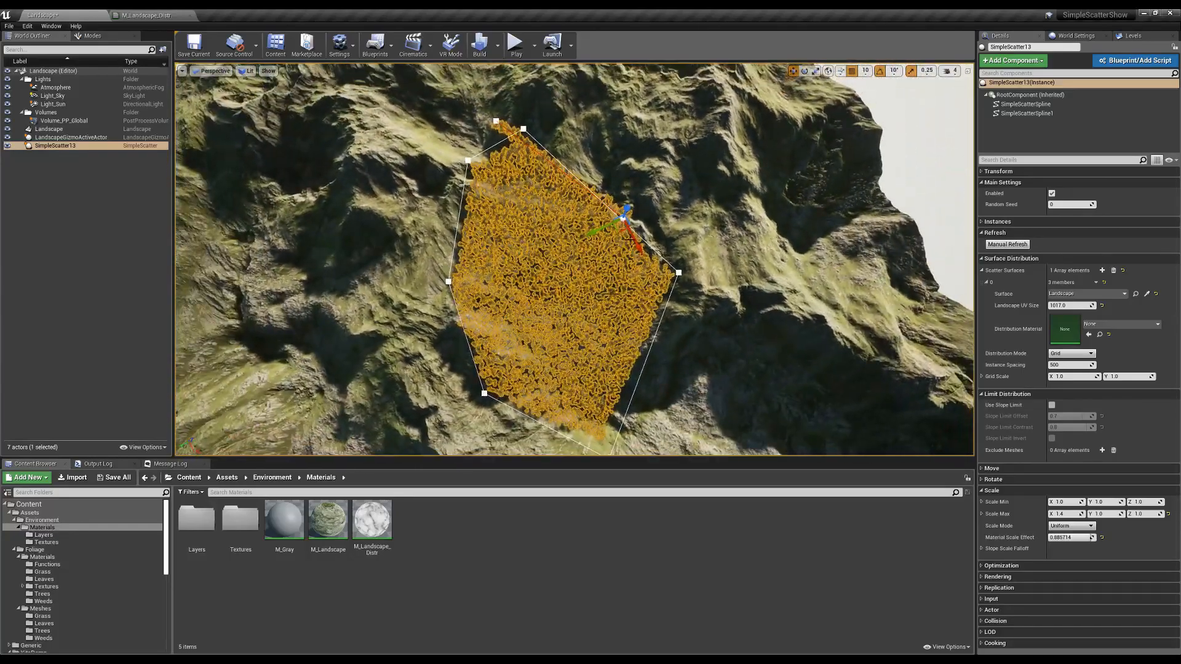
Extend the second spline with additional points into a winding open path running through the forest and out past both edges
left_click_drag(518, 188, 515, 186)
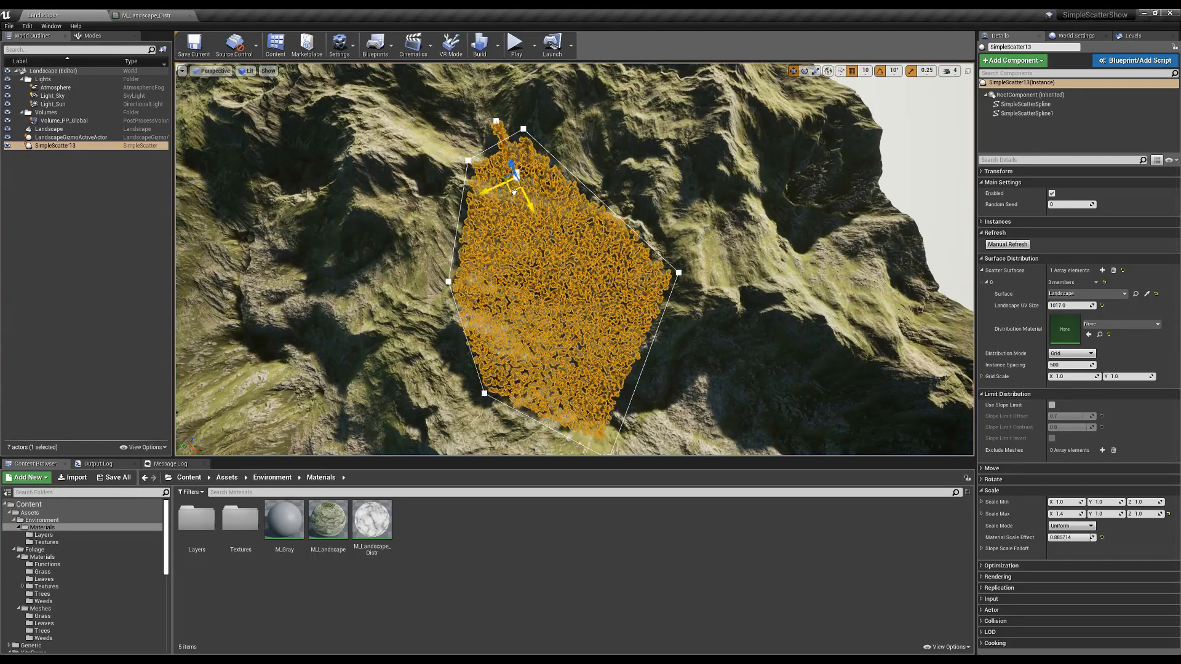
left_click_drag(515, 234, 510, 191)
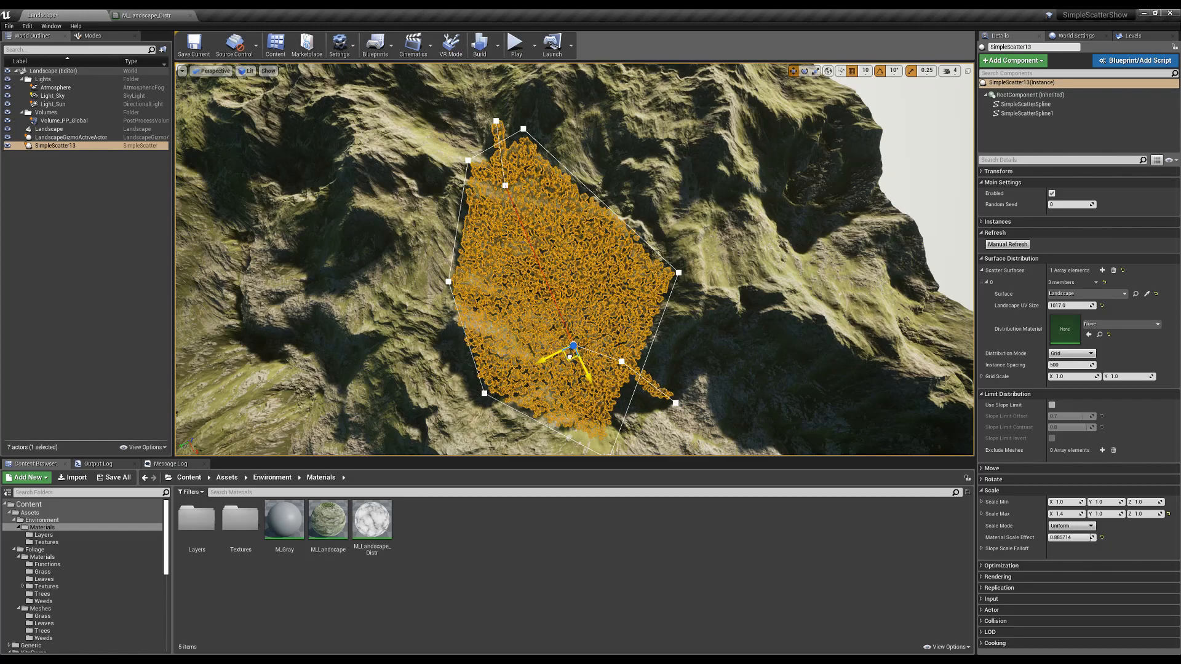
mouse_move(570, 317)
left_mouse_down("alt")
mouse_move(542, 314)
mouse_move(570, 318)
left_mouse_up("alt")
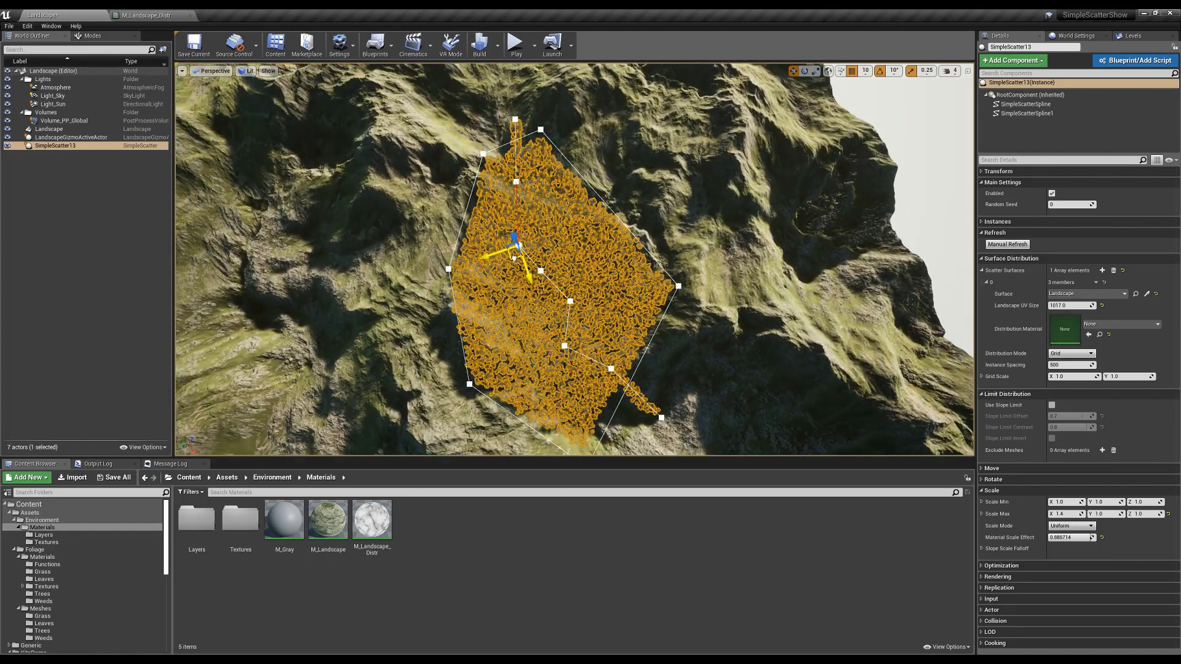
left_click_drag(643, 283, 615, 289, "alt")
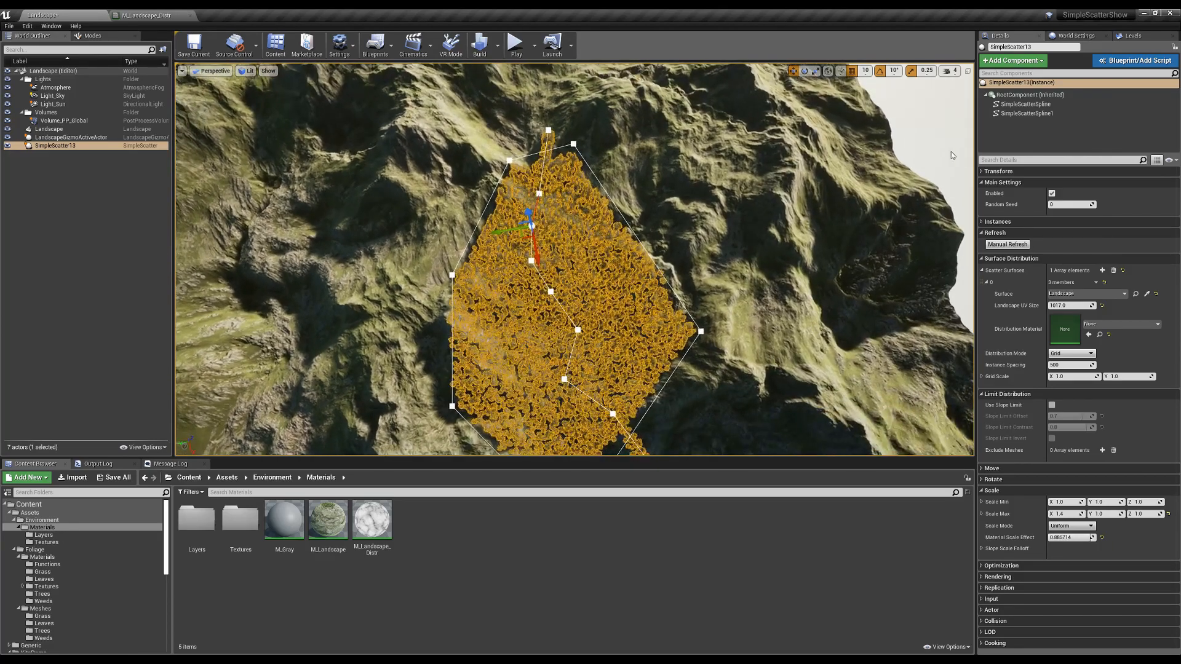
Rename the second scatter spline component to ExcludePath
left_click(1042, 114)
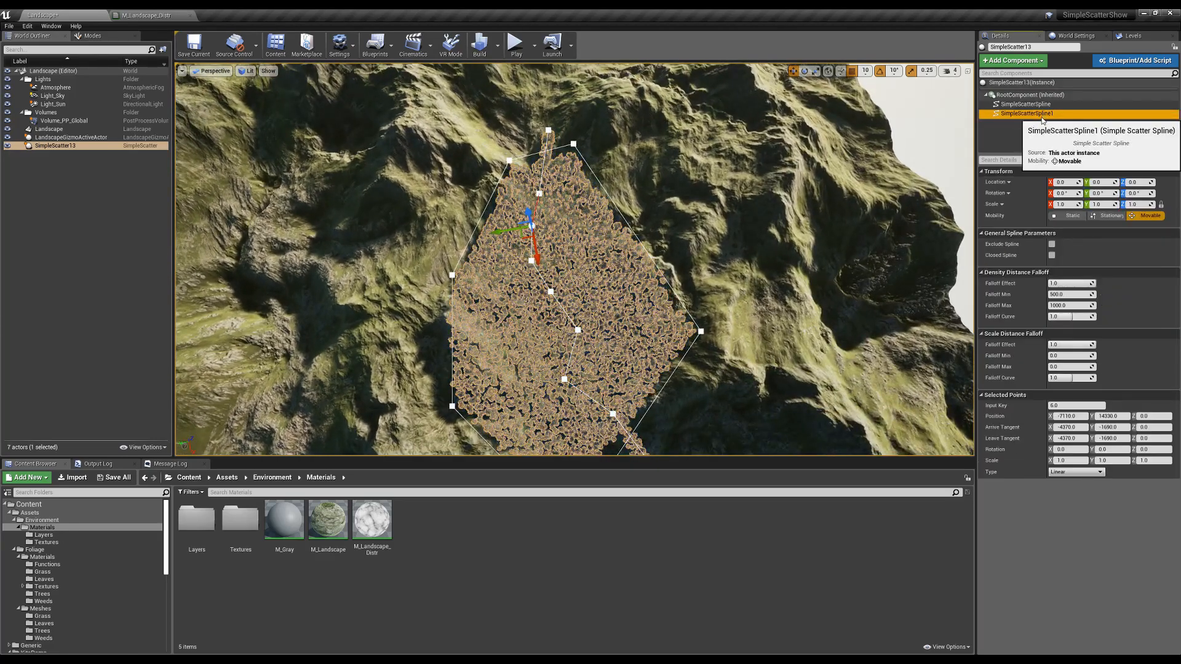
left_click(1043, 118)
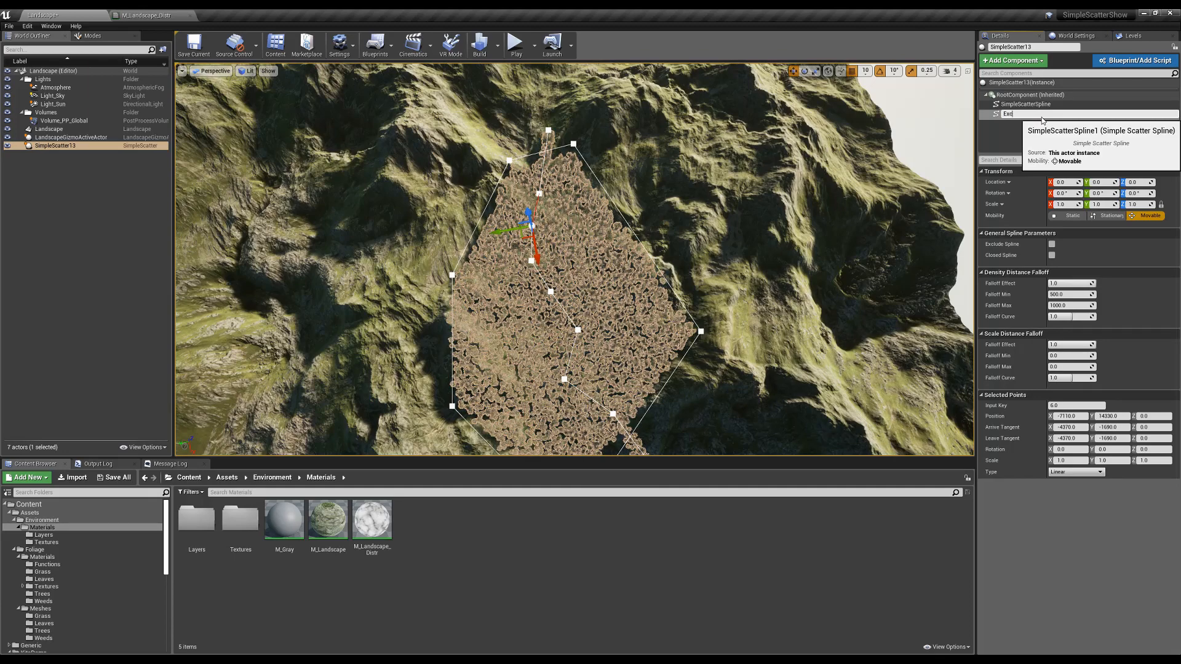
type("ExcludePath")
key("Return")
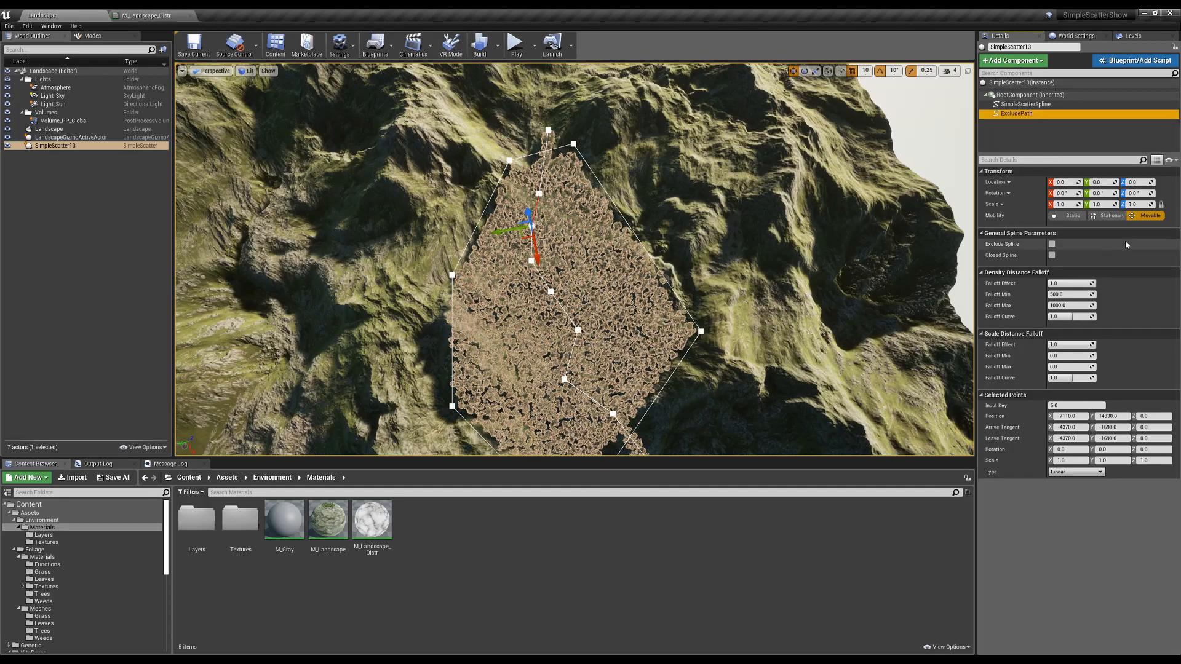
Turn on Exclude Spline for ExcludePath and set its scale distance Falloff Max to 2000
right_click_drag(763, 344, 775, 335)
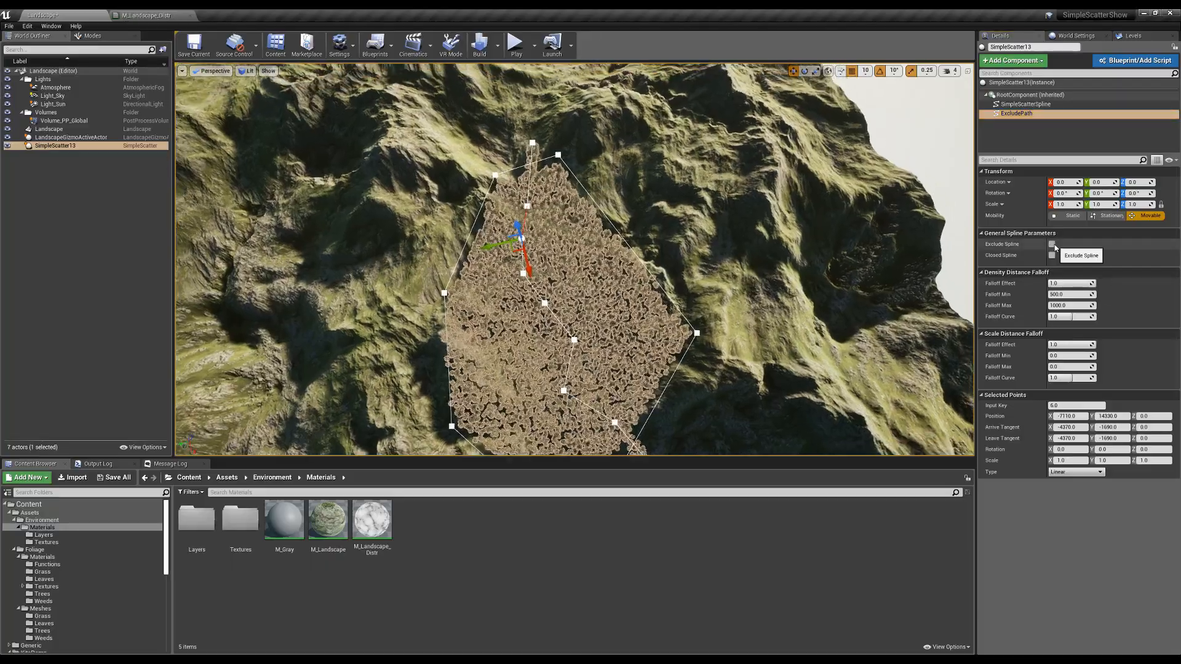
key("w")
right_click_drag(910, 266, 871, 313)
left_click(1063, 368)
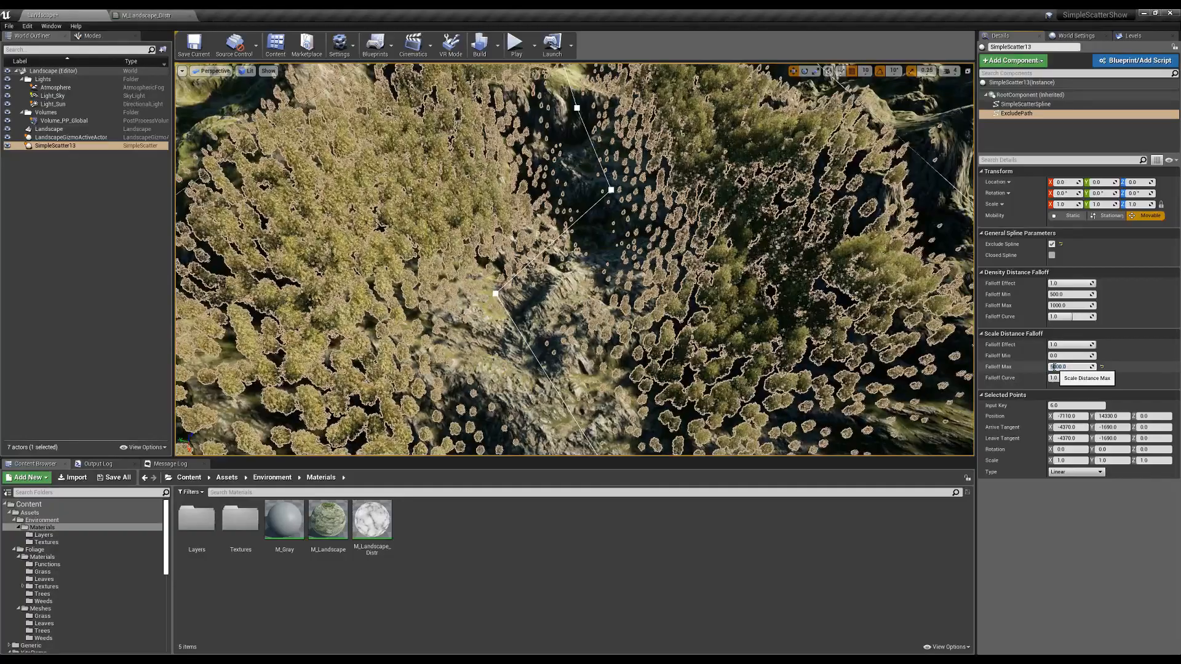
type("2")
key("Return")
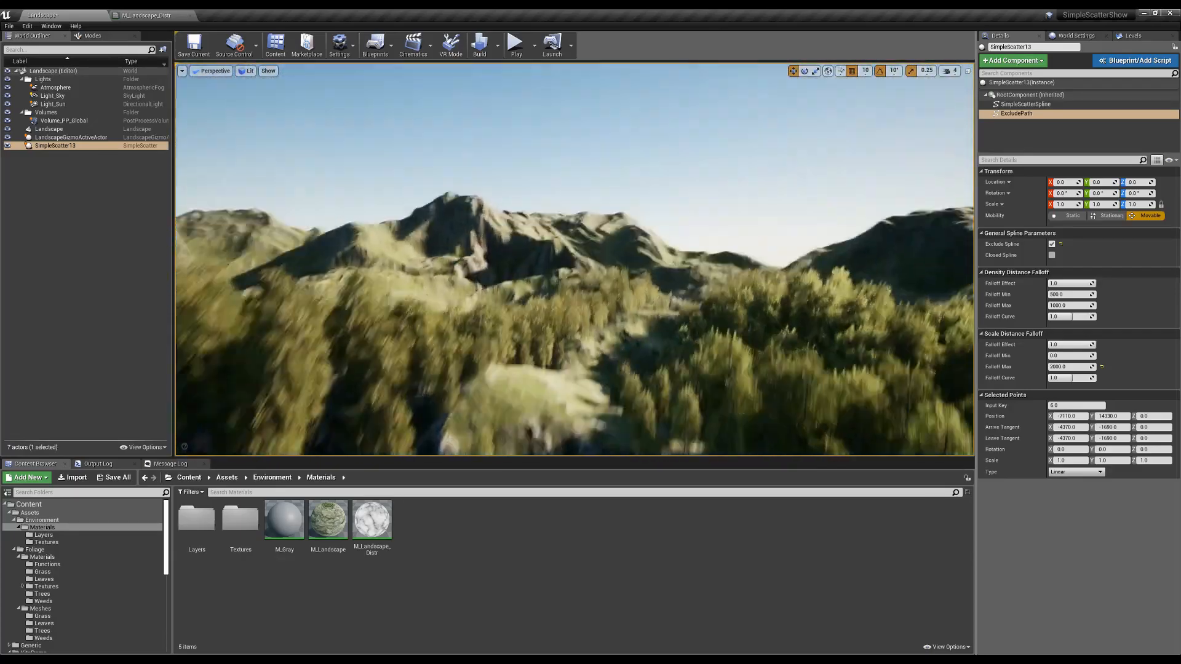
Examine the cleared path through the forest and its edge falloff from ground level and from above
right_click_drag(575, 259, 689, 356)
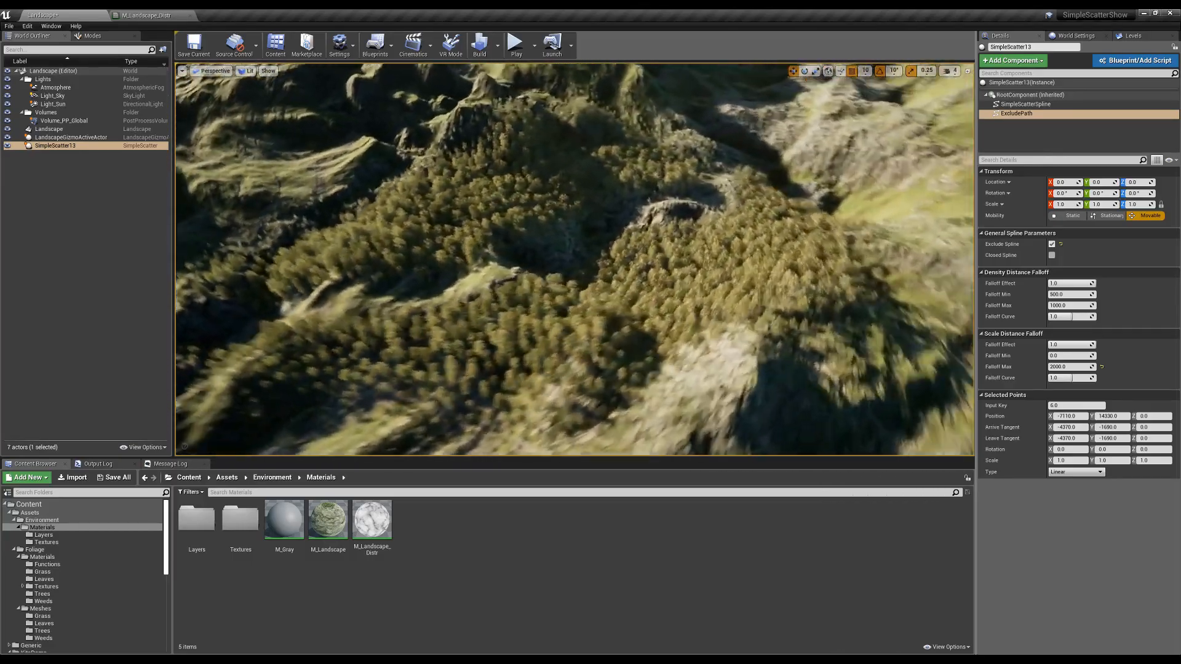
right_click_drag(629, 236, 654, 212)
left_click(629, 236)
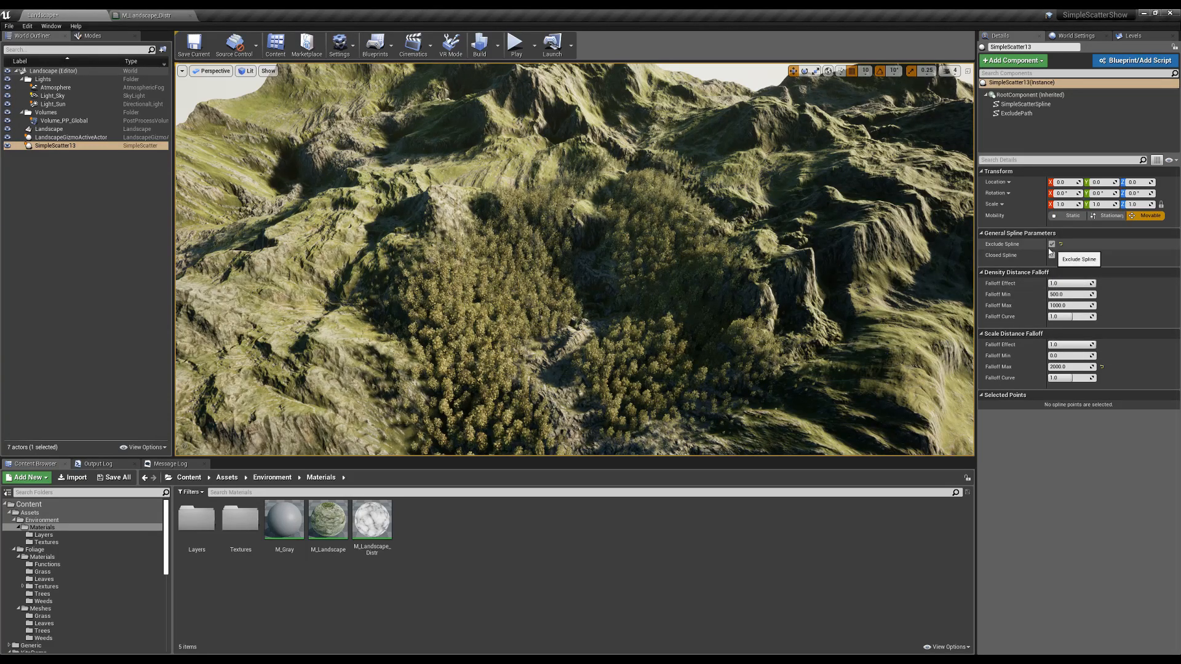
right_click_drag(808, 273, 761, 271)
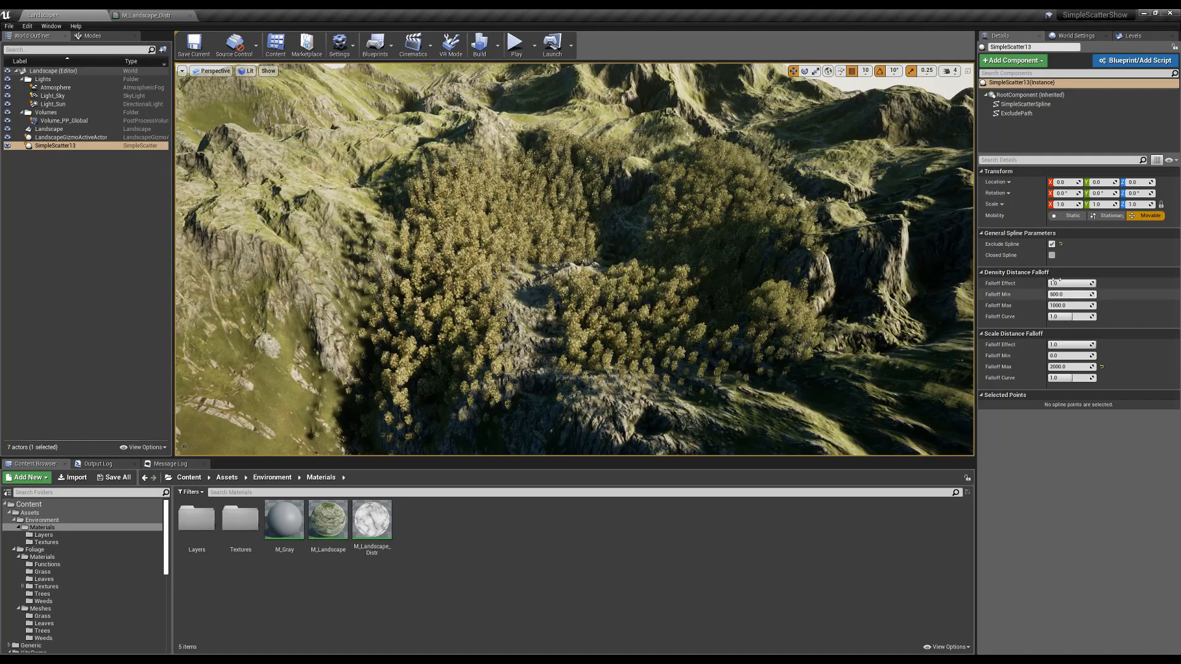
mouse_move(800, 246)
right_mouse_down()
mouse_move(793, 225)
mouse_move(818, 234)
right_mouse_up()
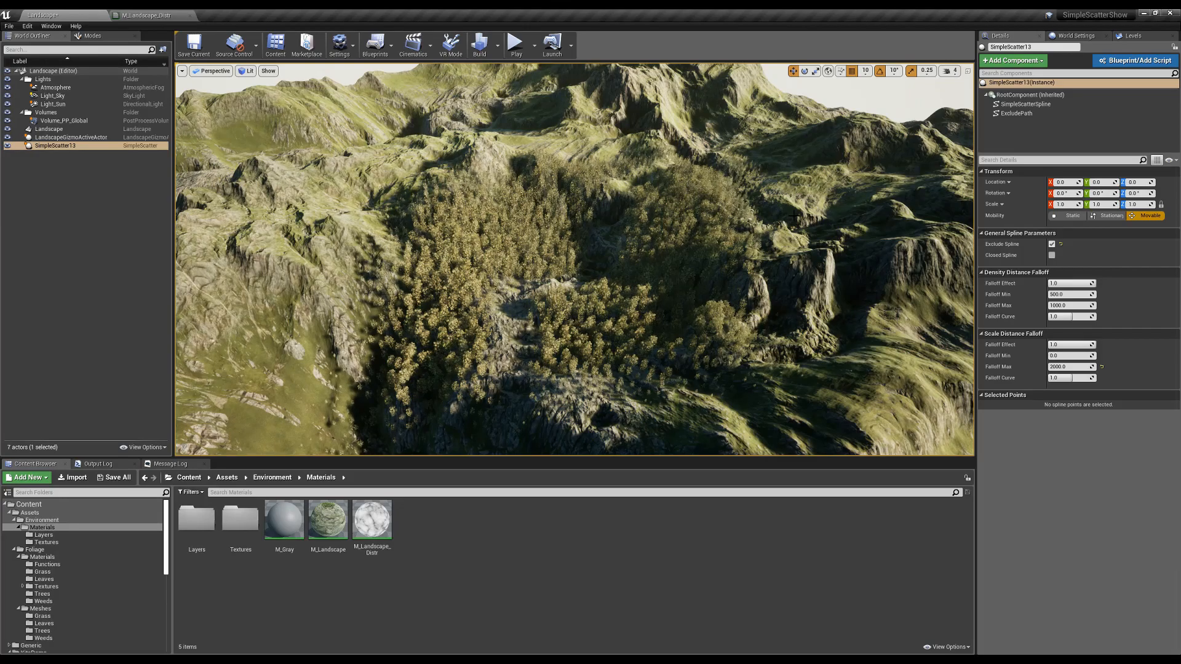